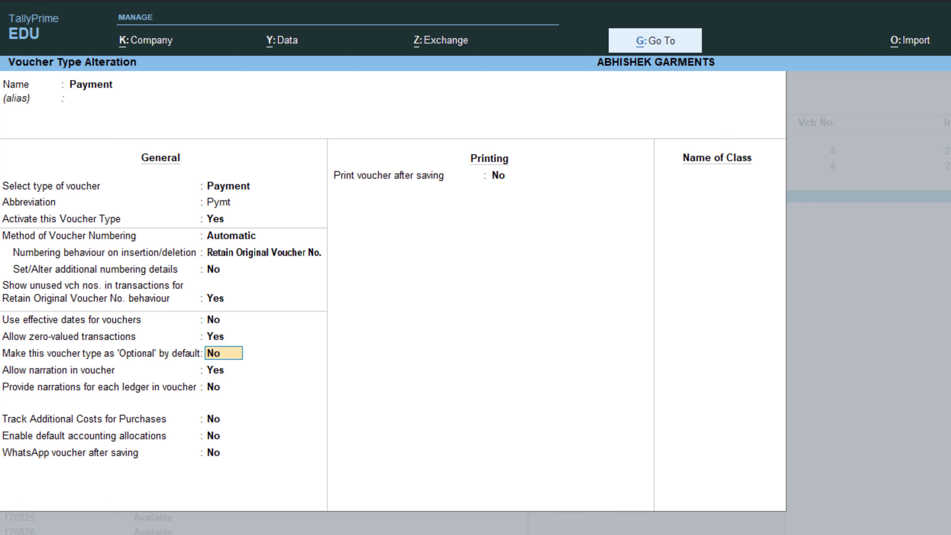
- Save the Payment voucher type settings and open a blank-cheque payment voucher for HDFC Current Account cheque 170804
key(ctrl+a)
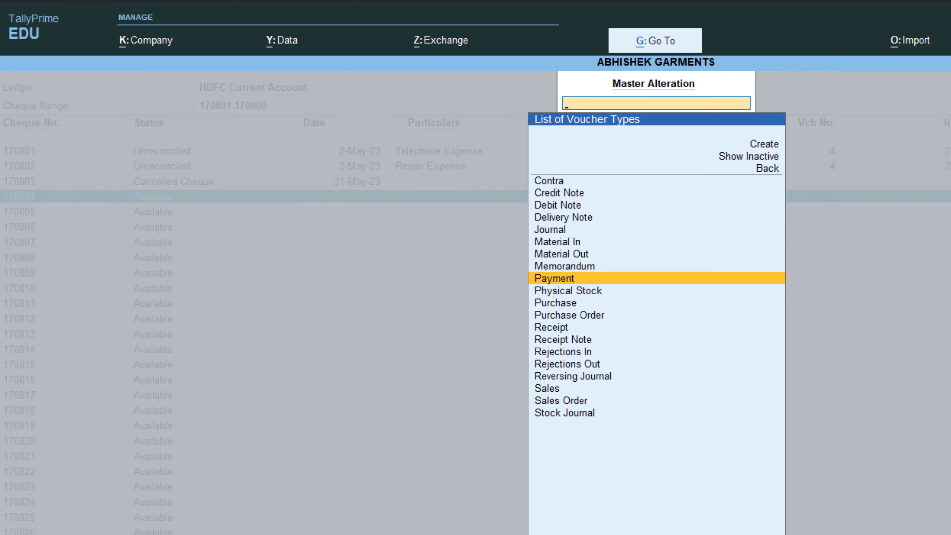
key(Escape)
key(Escape)
key(Return)
key(Return)
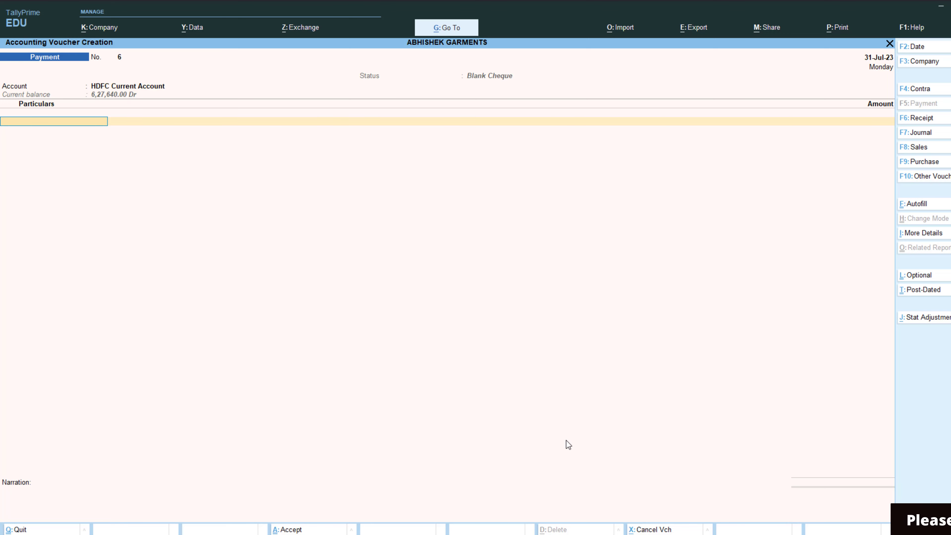
- Check the transaction list in Word, return to TallyPrime and start a new ledger named Electricity from the payment voucher
key(alt+Tab)
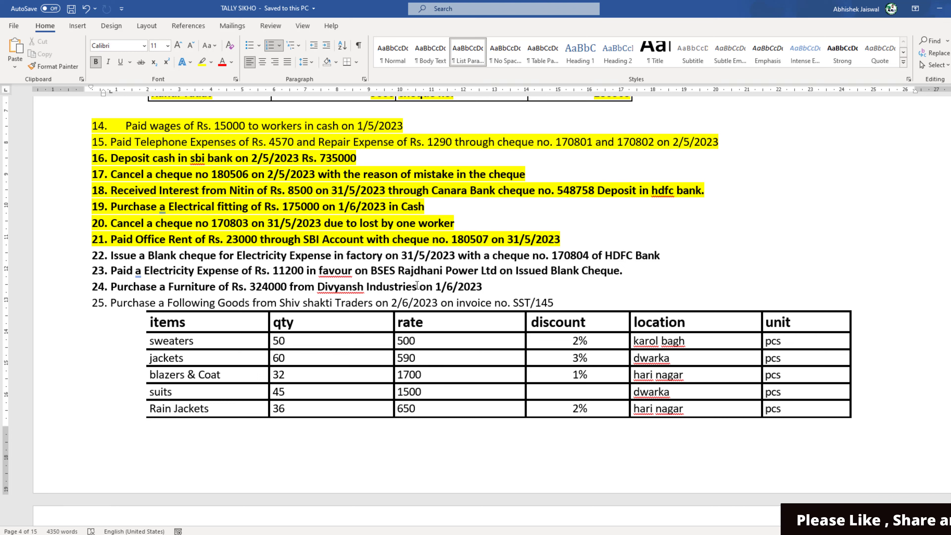
key(alt+Tab)
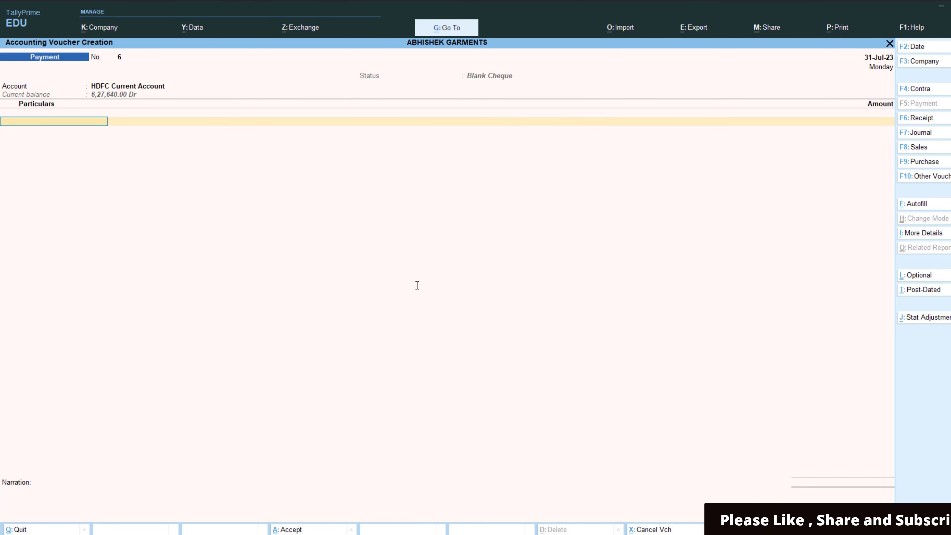
text(E)
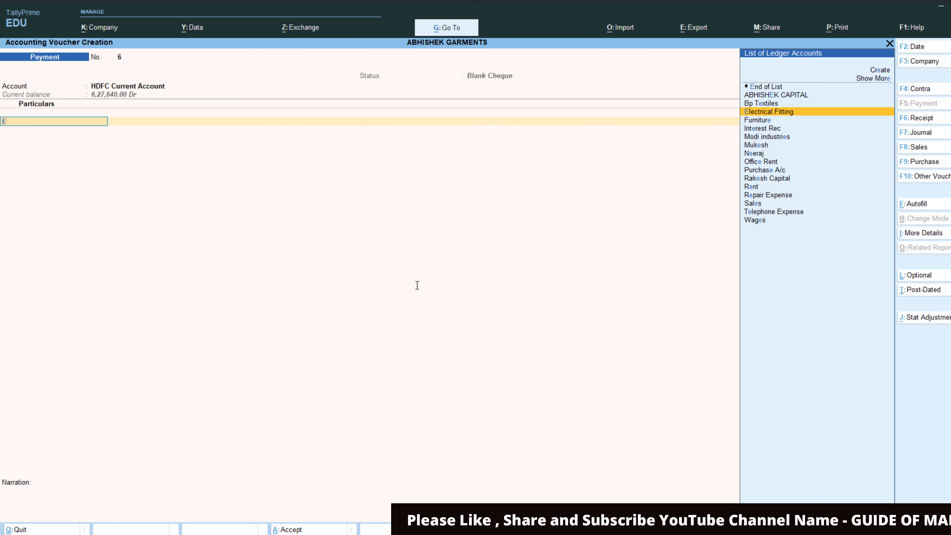
key(alt+c)
text(l)
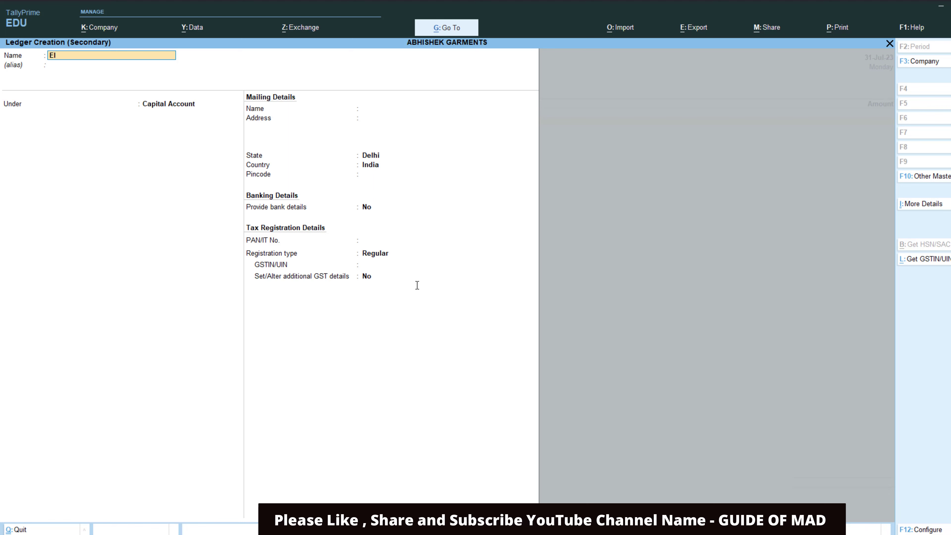
text(ectricit)
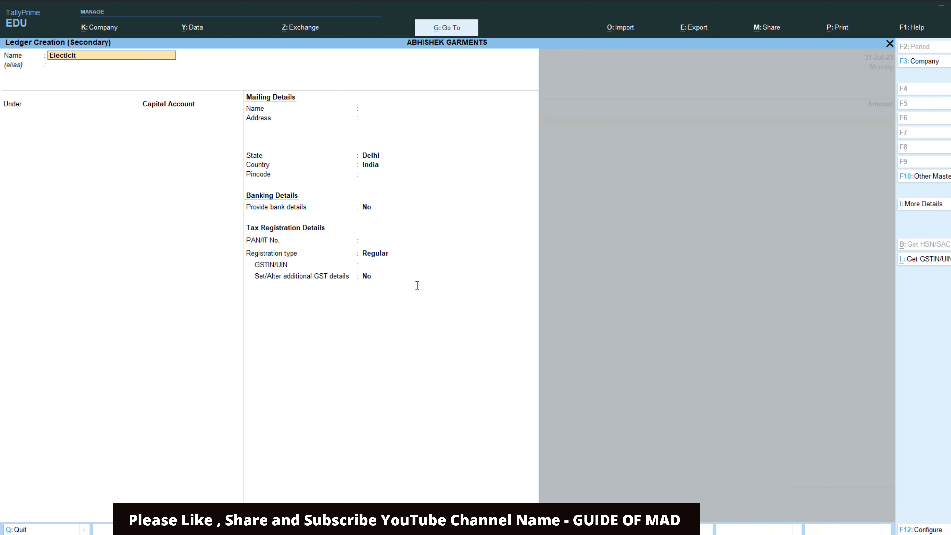
text(y)
key(Return)
key(Return)
- Group the Electricity ledger under Expenses (Indirect) and save it into the voucher
text(E)
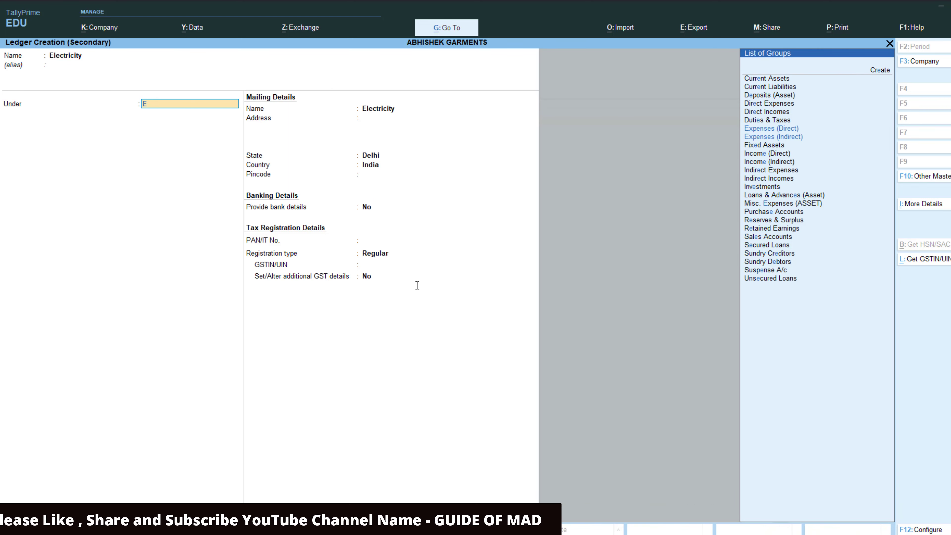
key(Down)
key(Down)
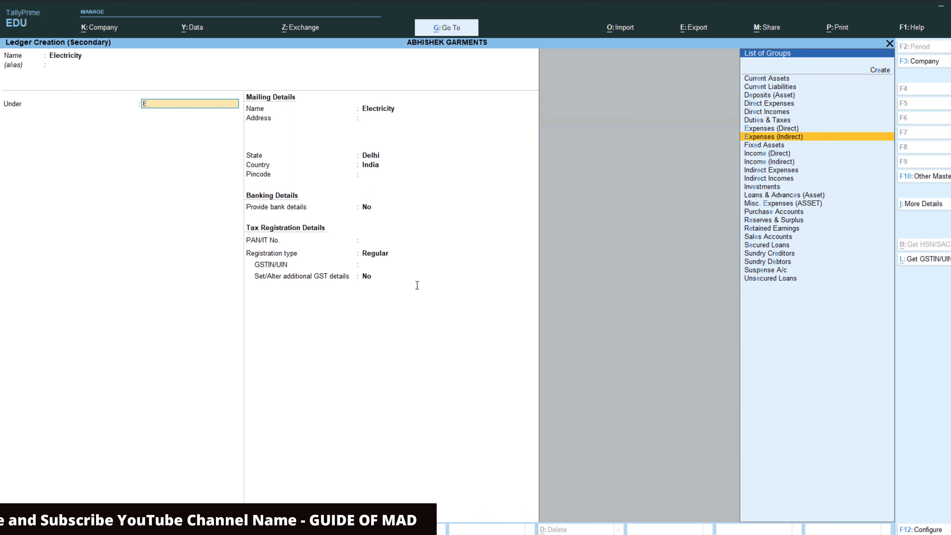
key(Return)
key(Return)
key(Return)
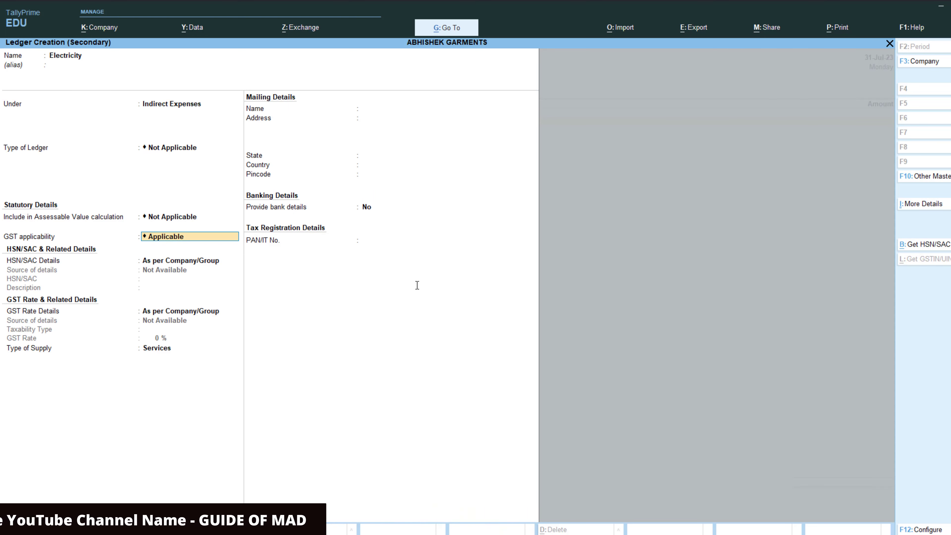
key(ctrl+a)
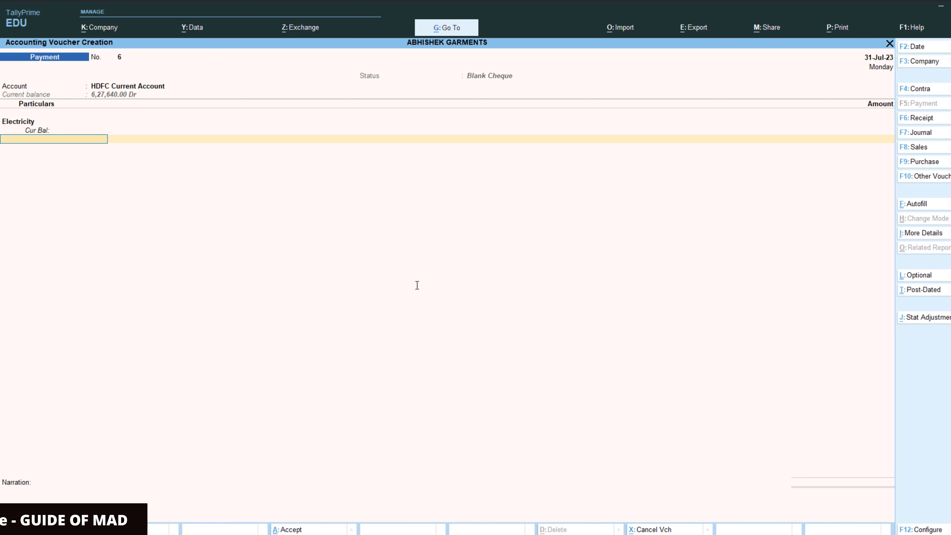
- Accept the bank allocation for cheque 170804 favouring Electricity and save the blank-cheque voucher without an amount or narration
key(Return)
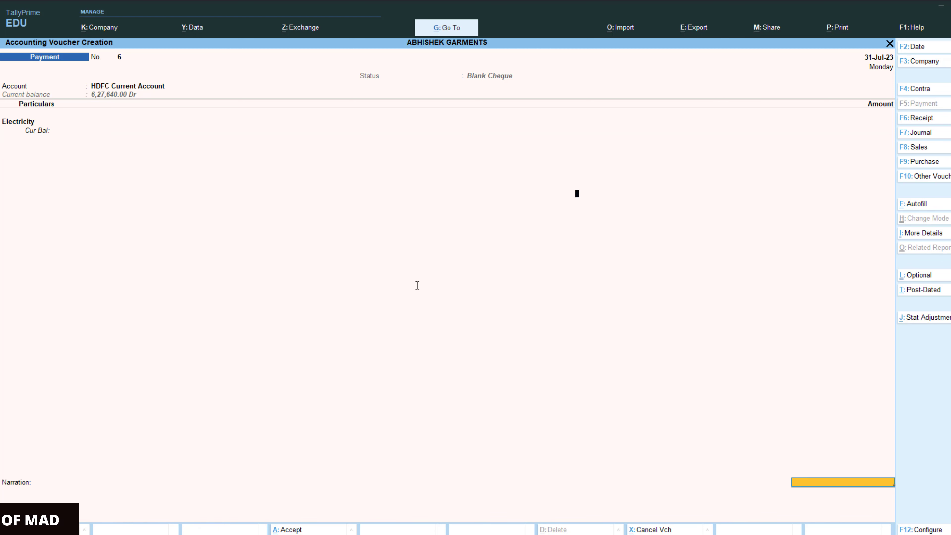
key(Return)
key(Return)
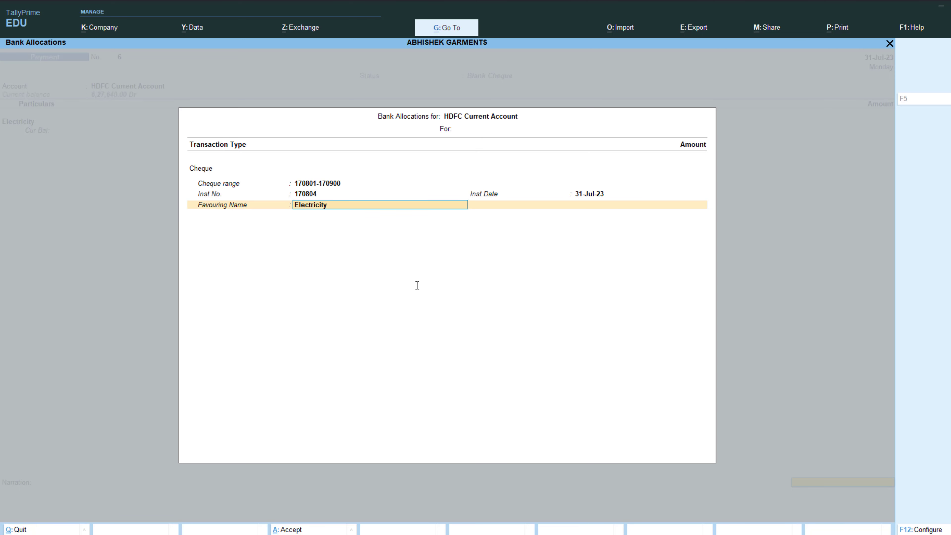
key(Return)
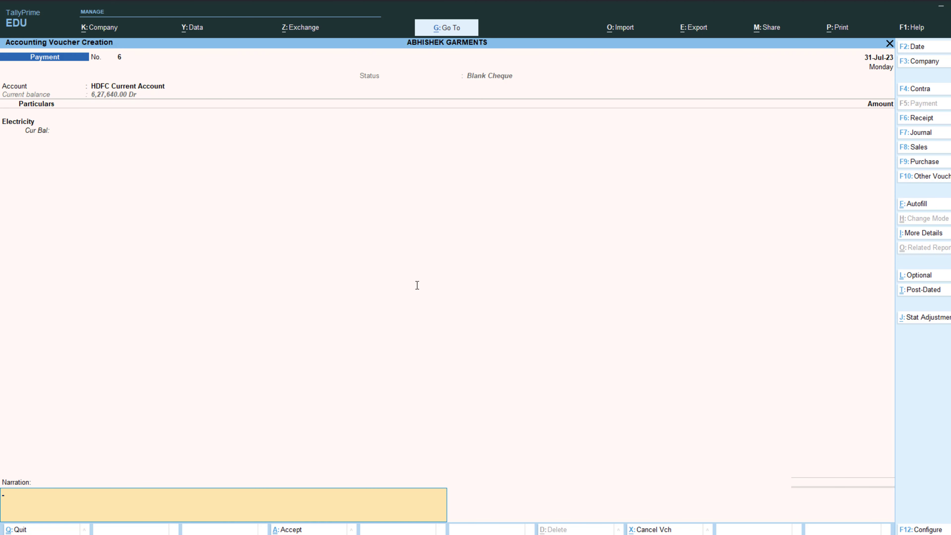
key(Return)
key(Return)
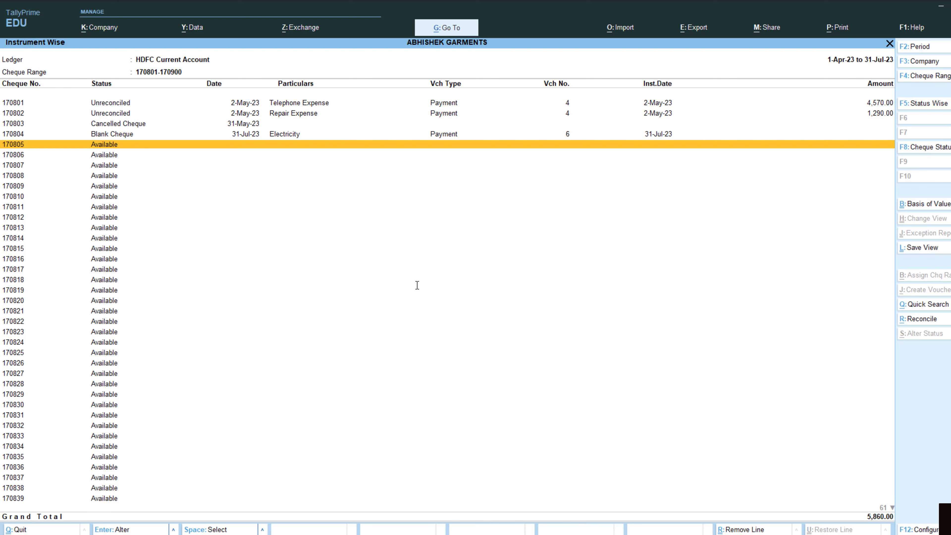
- Check the bank-wise Cheque Register and return to the Gateway of Tally
key(Escape)
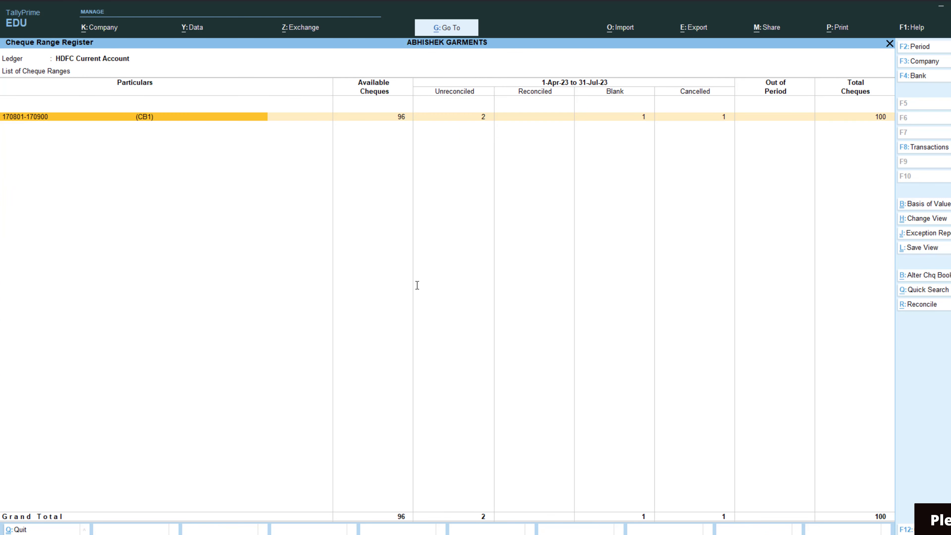
key(Escape)
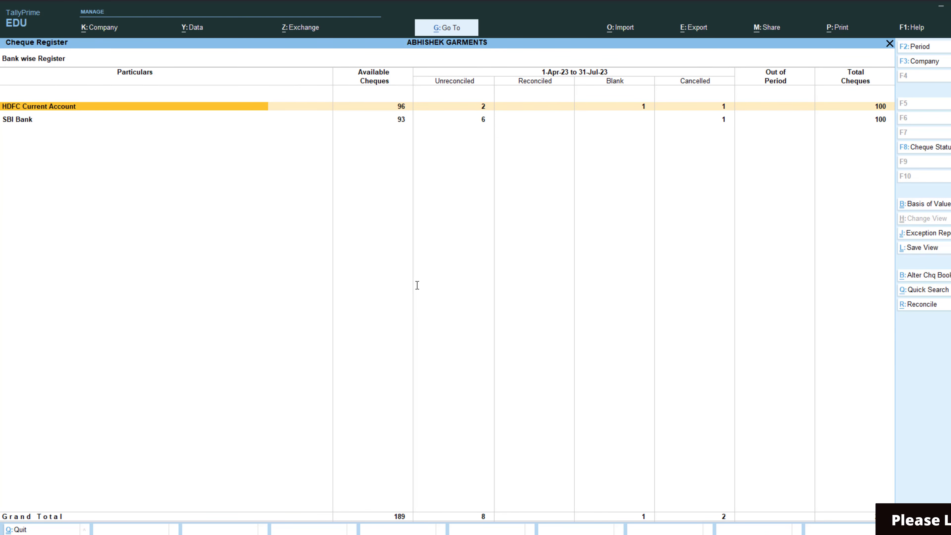
key(Escape)
key(Return)
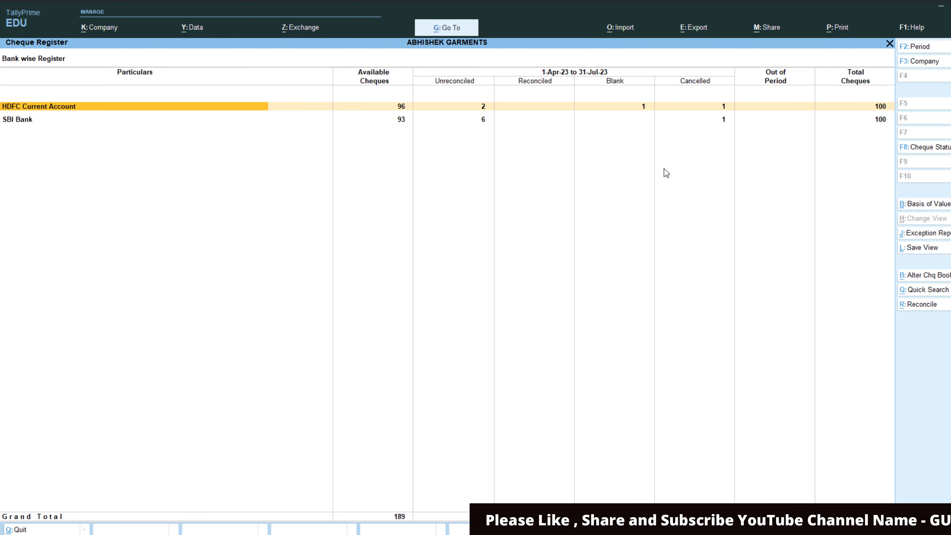
key(Escape)
key(Escape)
- Switch to the Word document, read the payee in transaction 23, and return to TallyPrime
key(alt+Tab)
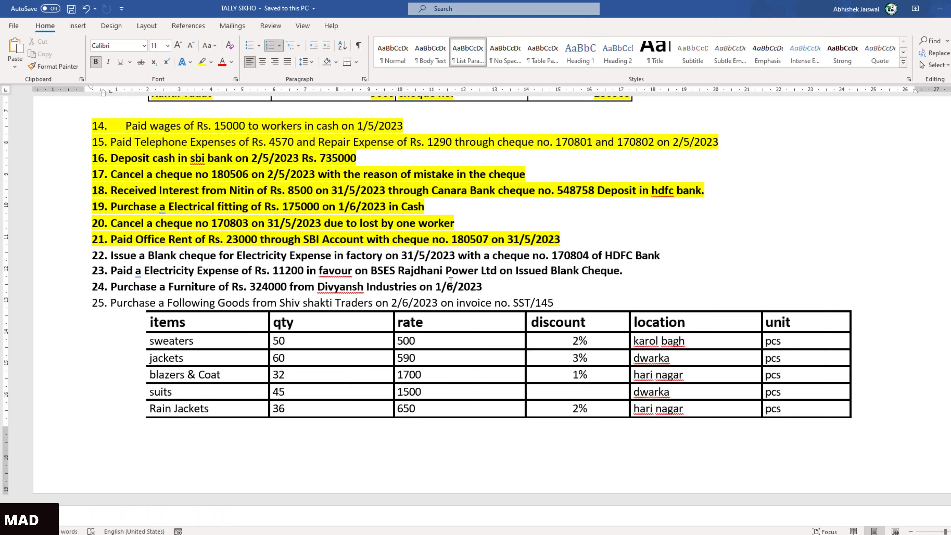
drag(417, 269, 491, 268)
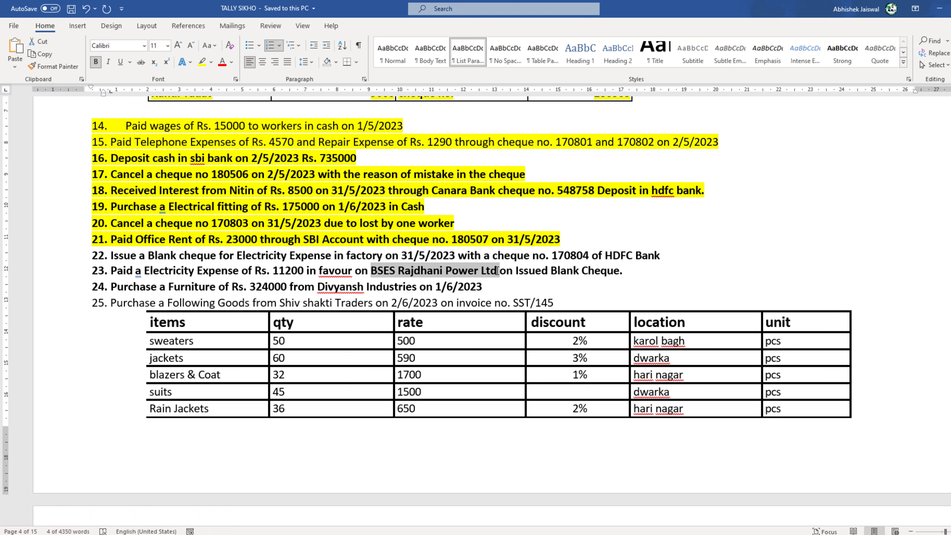
click(499, 301)
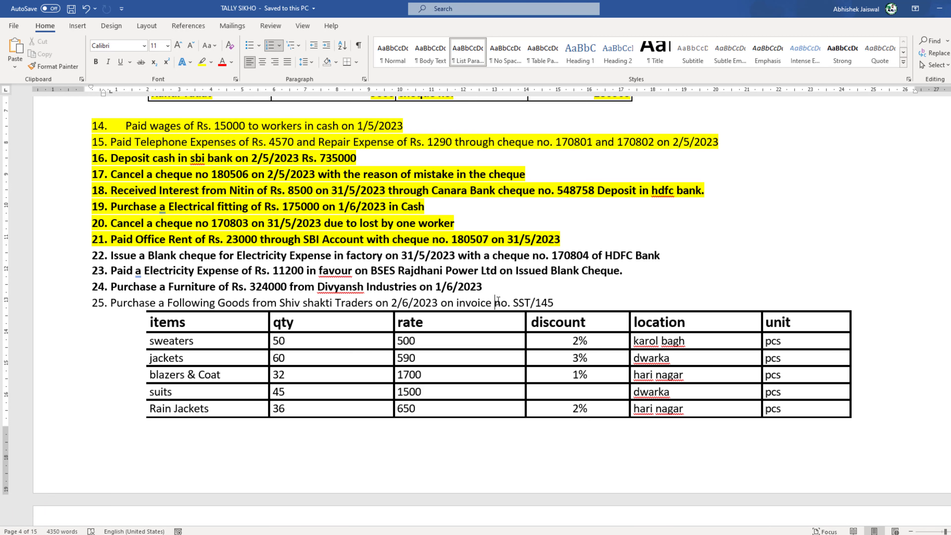
key(alt+Tab)
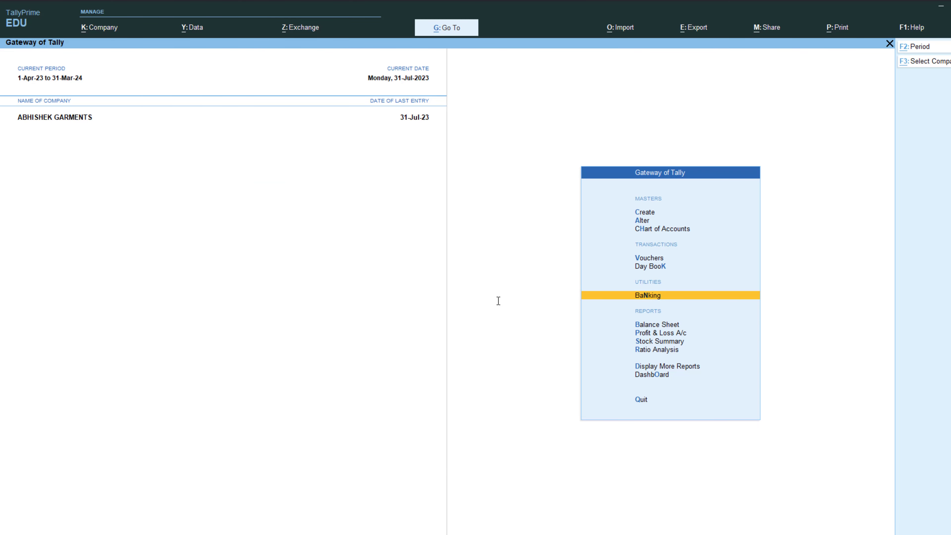
key(alt+g)
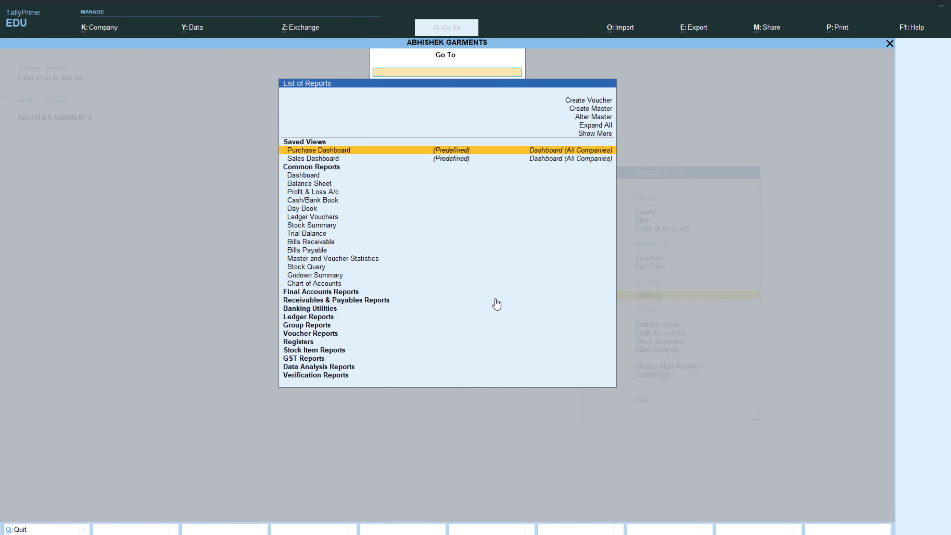
text(Reg)
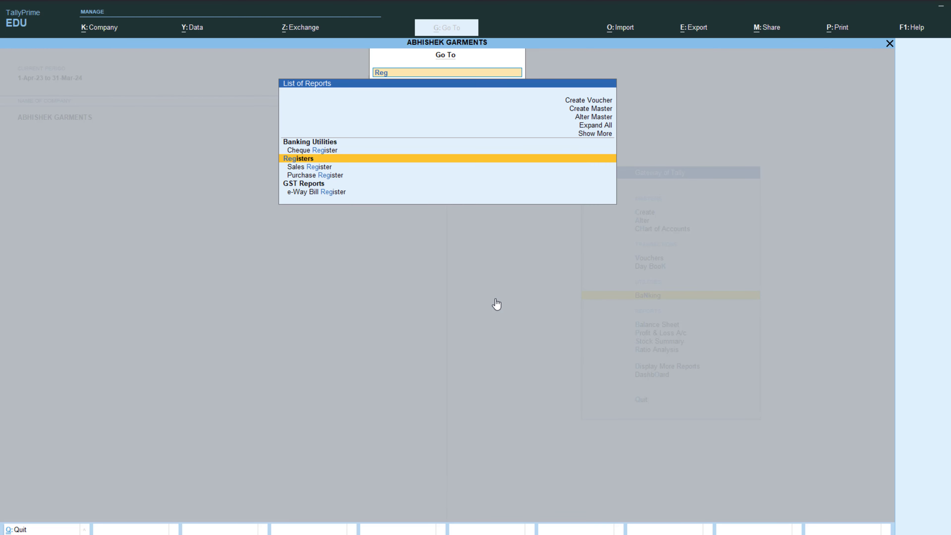
key(Up)
key(Return)
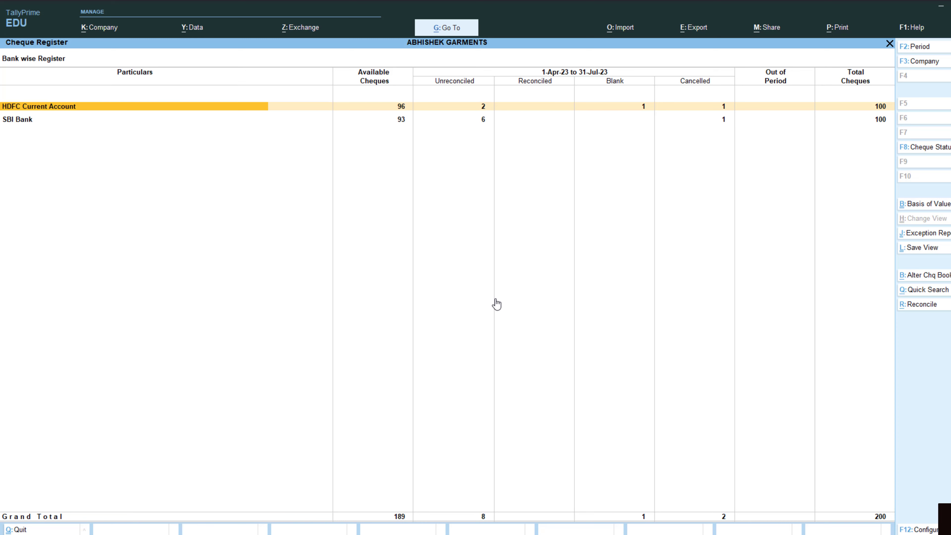
key(Return)
key(Return)
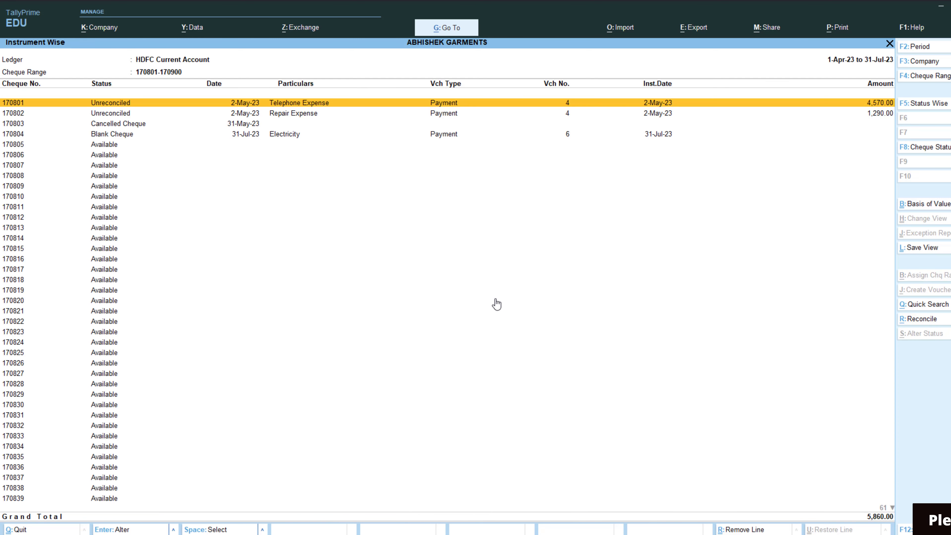
- Open the payment voucher of blank cheque 170804 for alteration
key(Down)
key(Down)
key(Down)
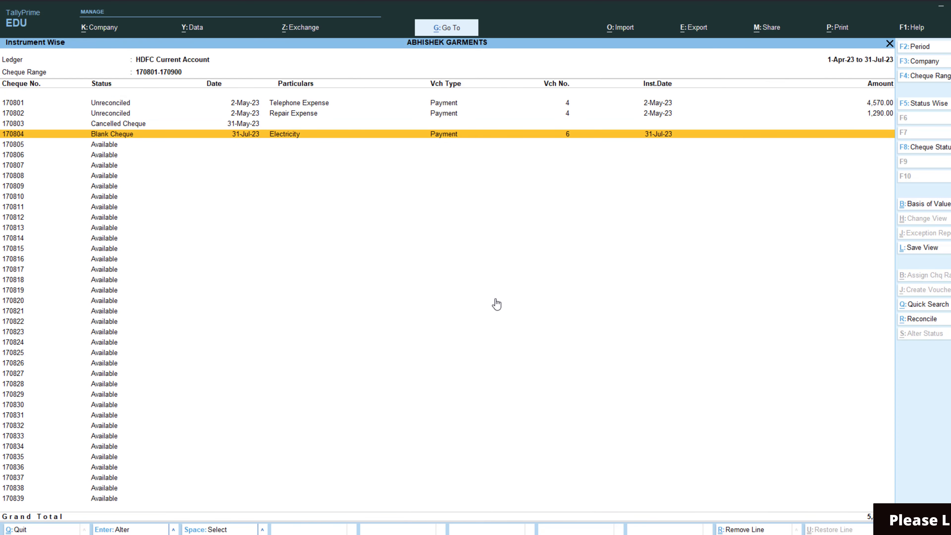
key(space)
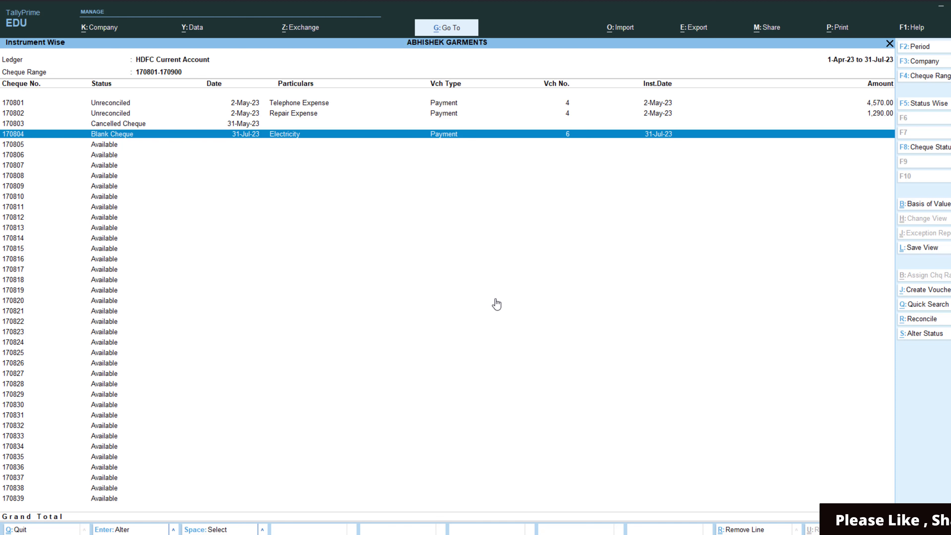
key(Return)
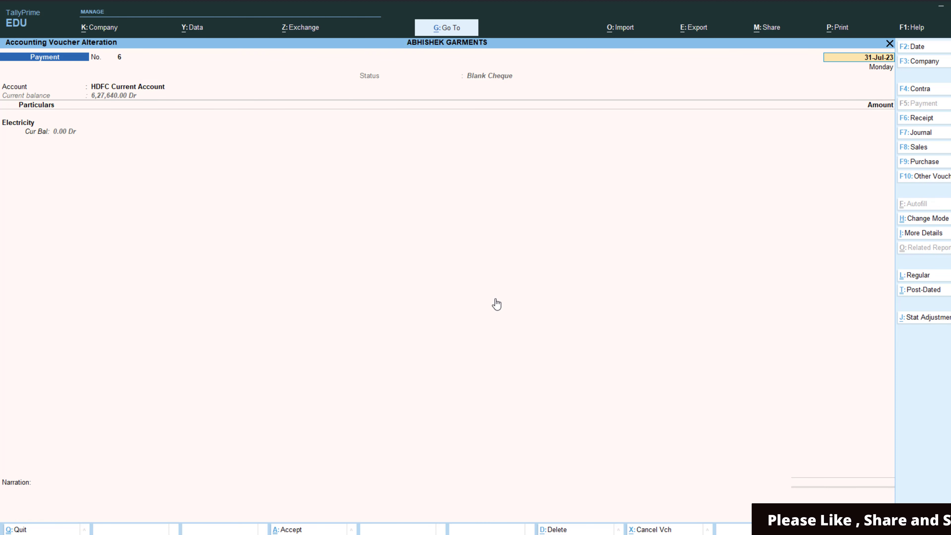
- Set the Electricity amount in the payment voucher to 11200
key(Return)
key(Return)
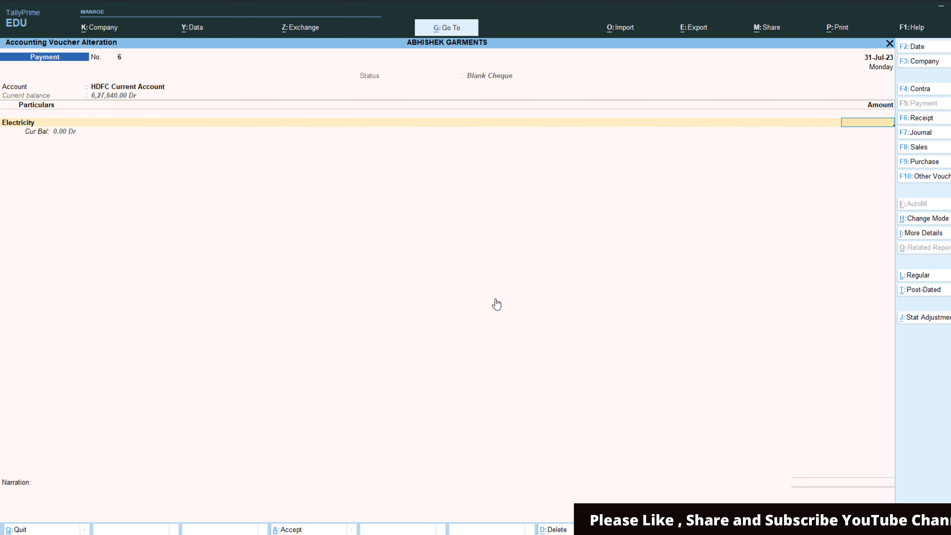
text(11200)
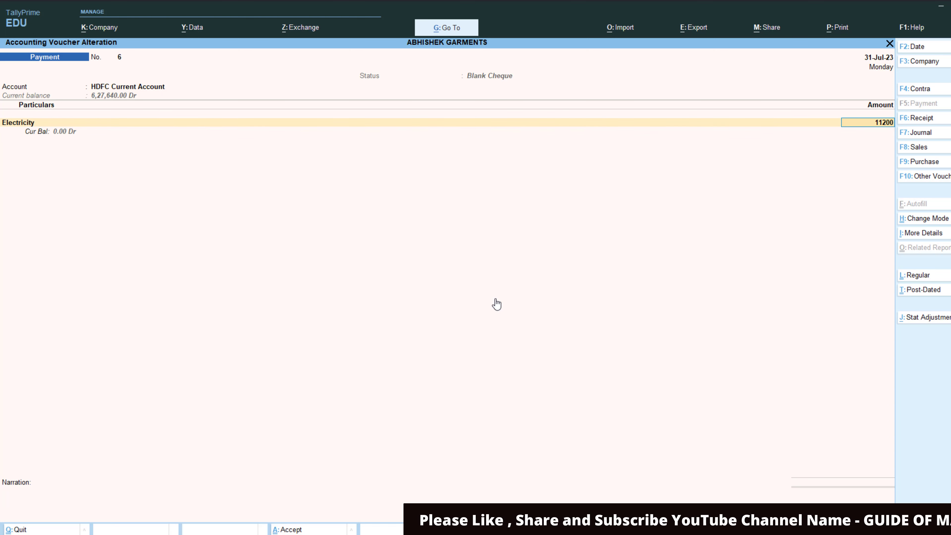
key(Return)
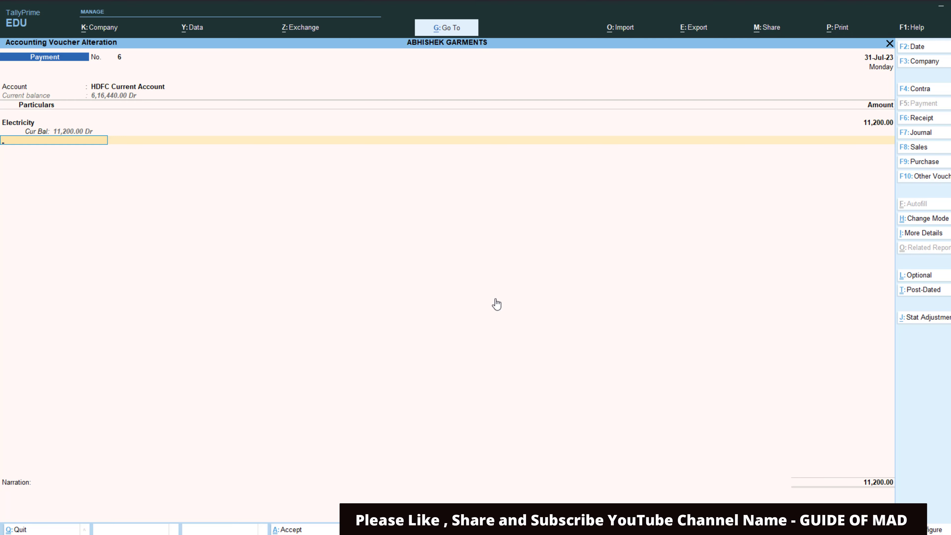
- Set the favouring name in the cheque's bank allocation to BSES Rajdhani Power Ltd and save the payment voucher
key(alt+Tab)
key(alt+Tab)
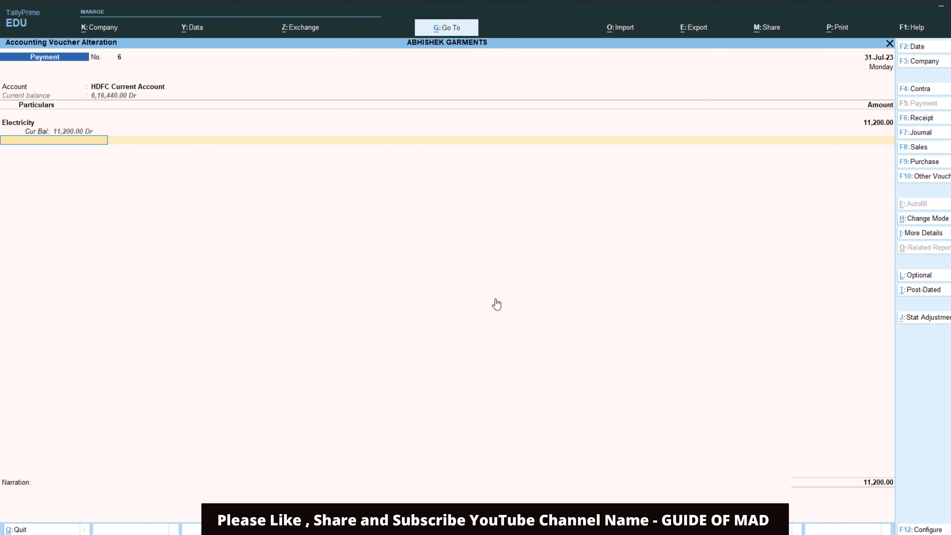
key(Return)
key(Return)
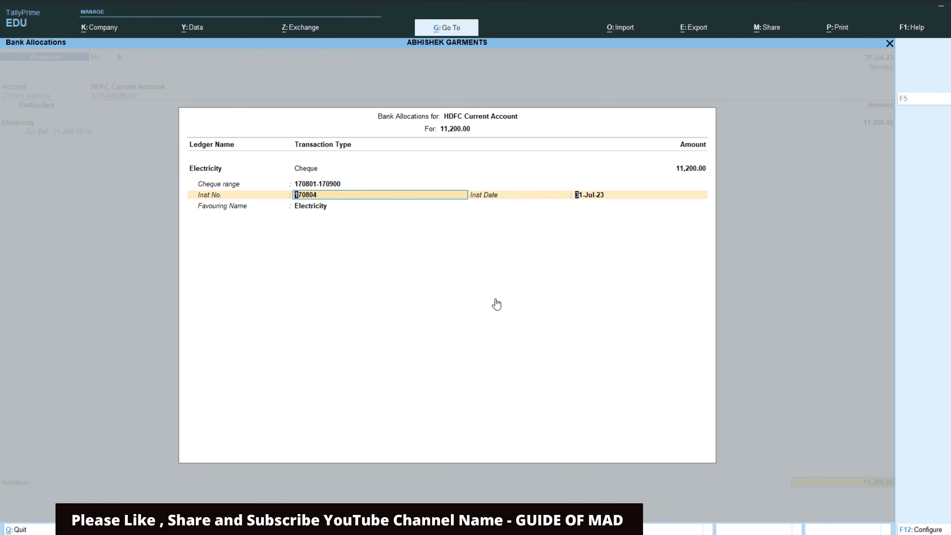
key(Return)
key(Return)
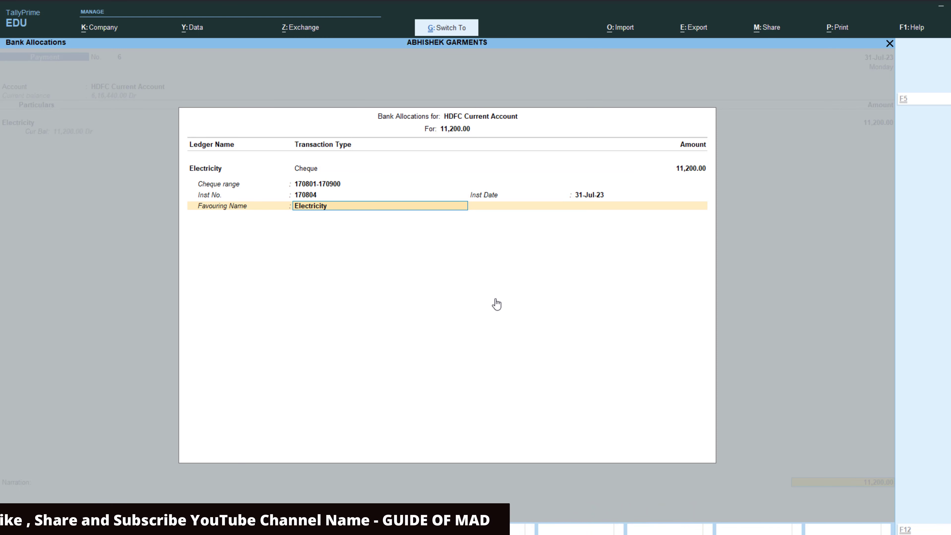
text(BSES Rajdhani Power Ltd)
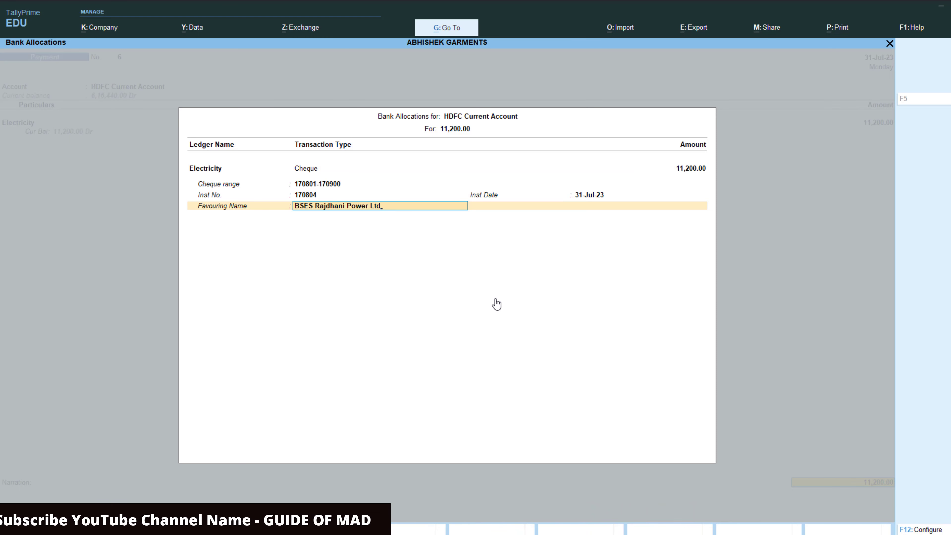
key(Return)
key(Return)
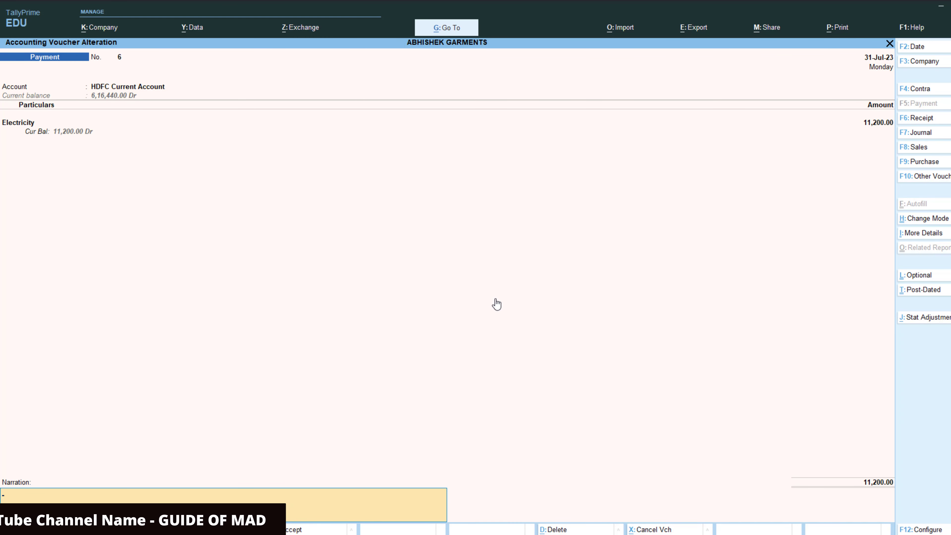
key(Return)
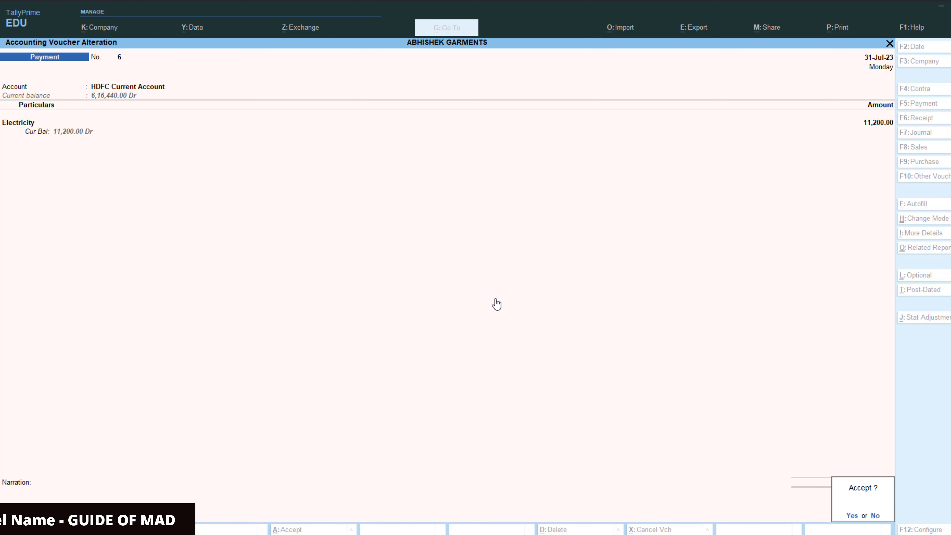
key(Return)
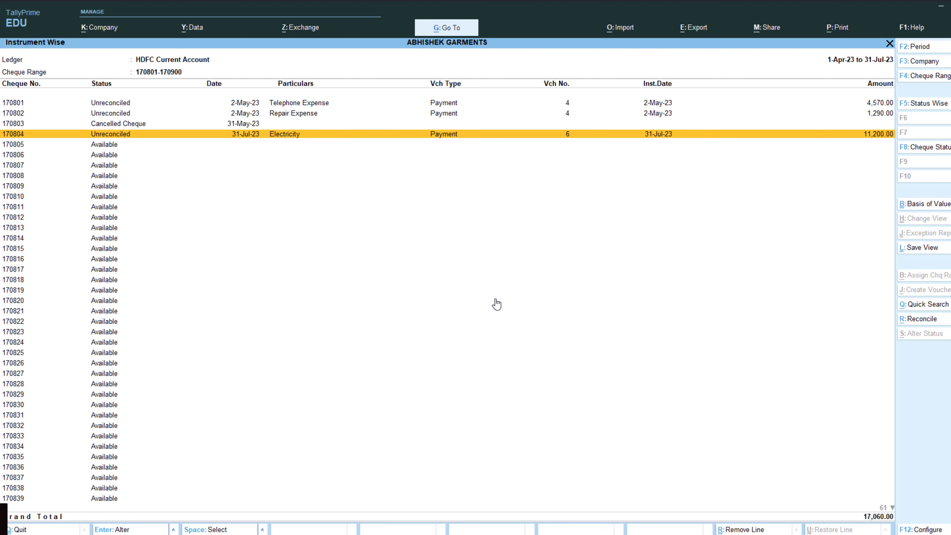
- Leave the cheque reports for the Gateway of Tally, and read transaction 24 in the Word document before returning to TallyPrime
key(Escape)
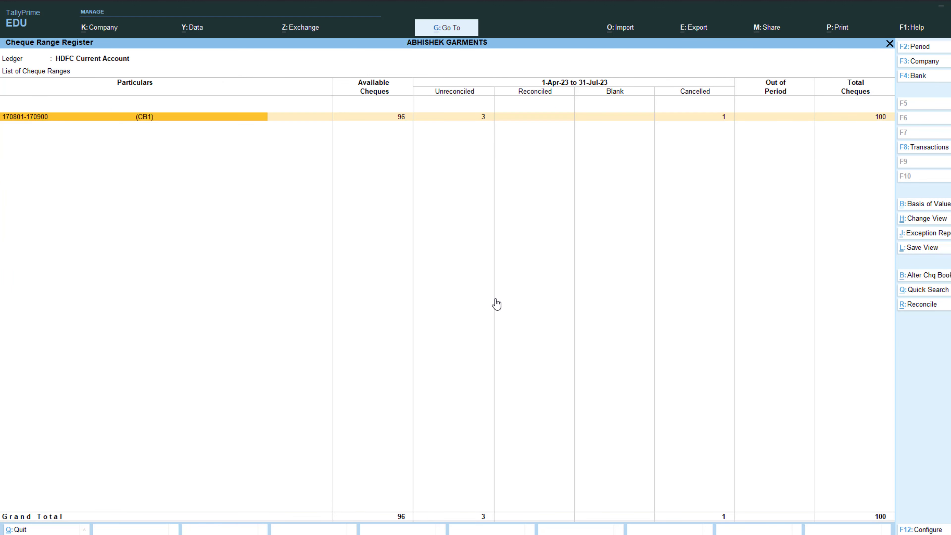
key(Escape)
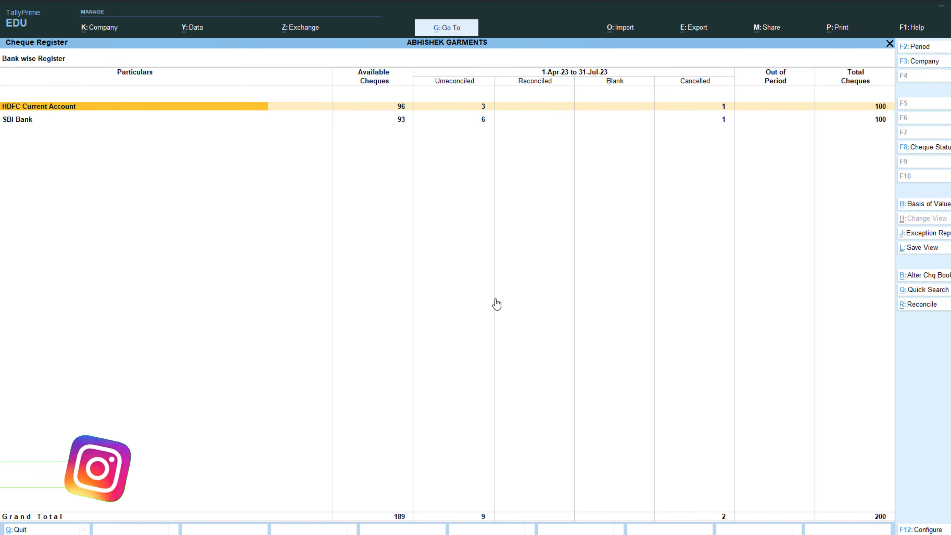
key(Escape)
key(alt+Tab)
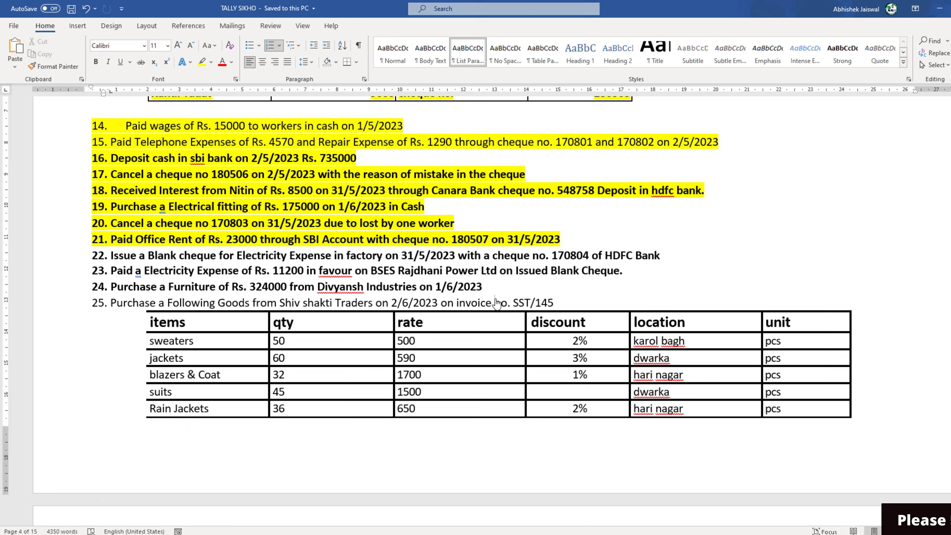
key(alt+Tab)
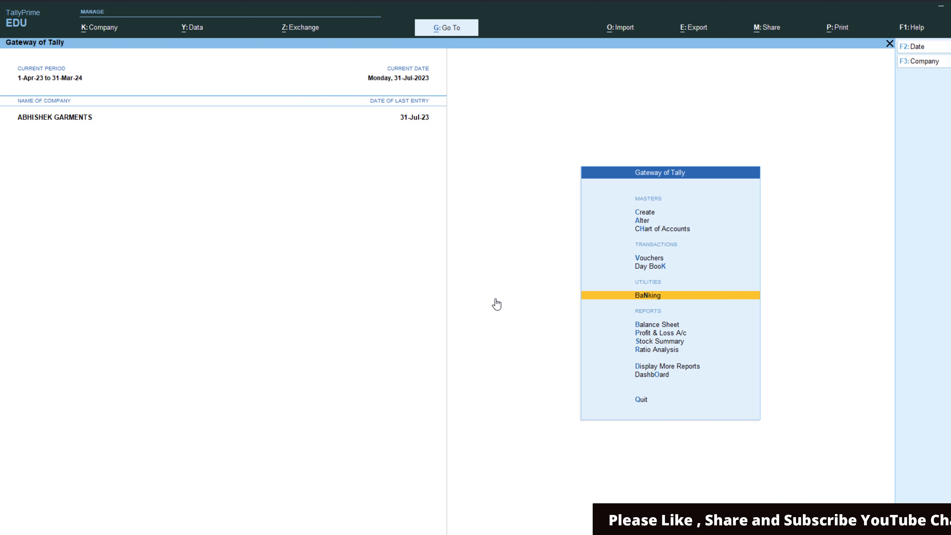
- Open a new Journal voucher for transaction 24 and set its date to 1-Jun-23
key(Up)
key(Up)
key(Return)
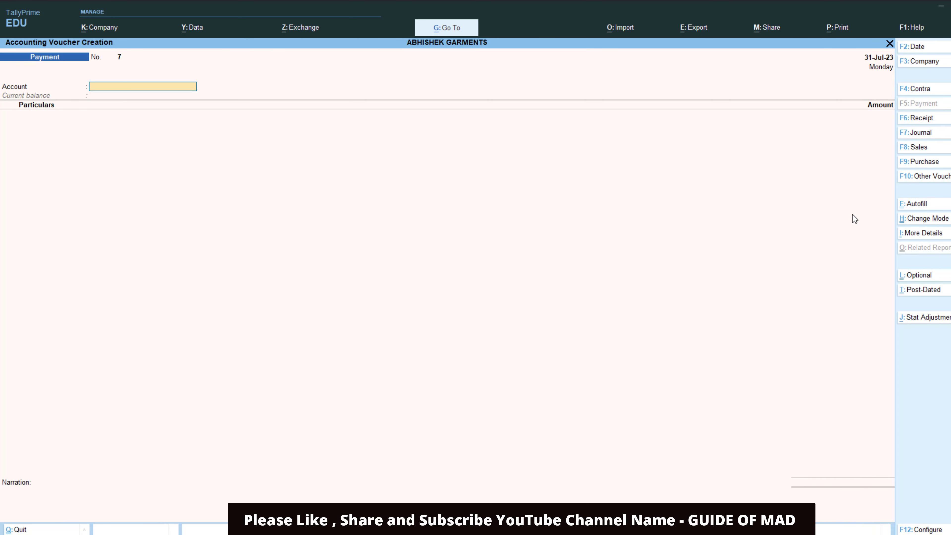
click(903, 135)
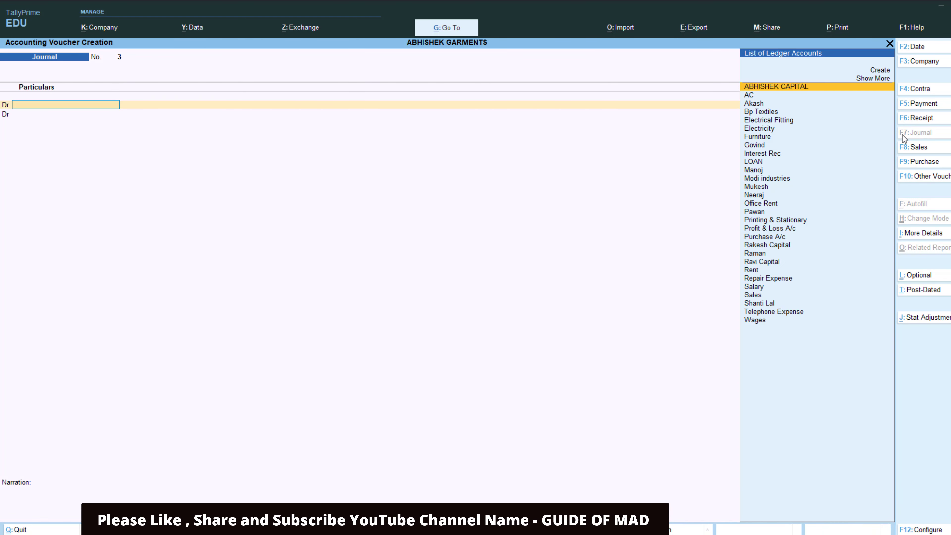
key(alt+Tab)
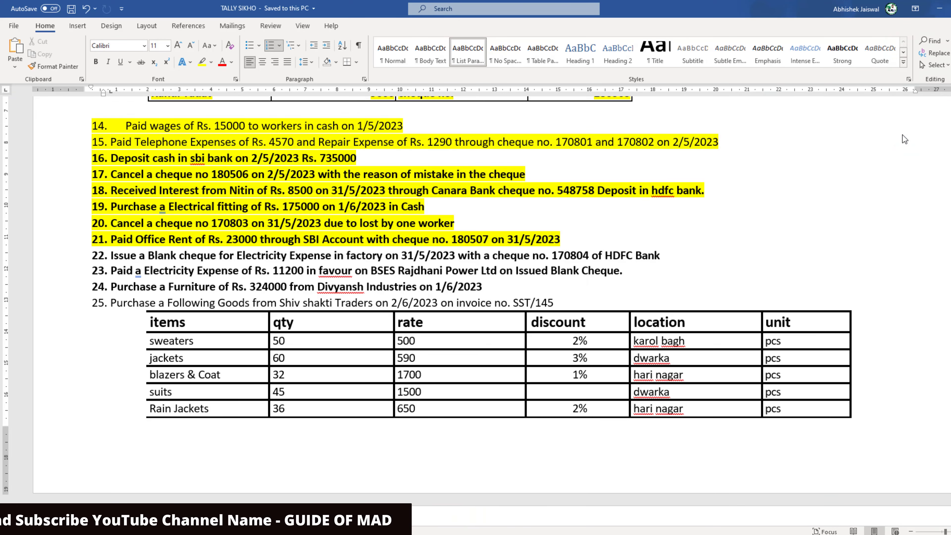
key(alt+Tab)
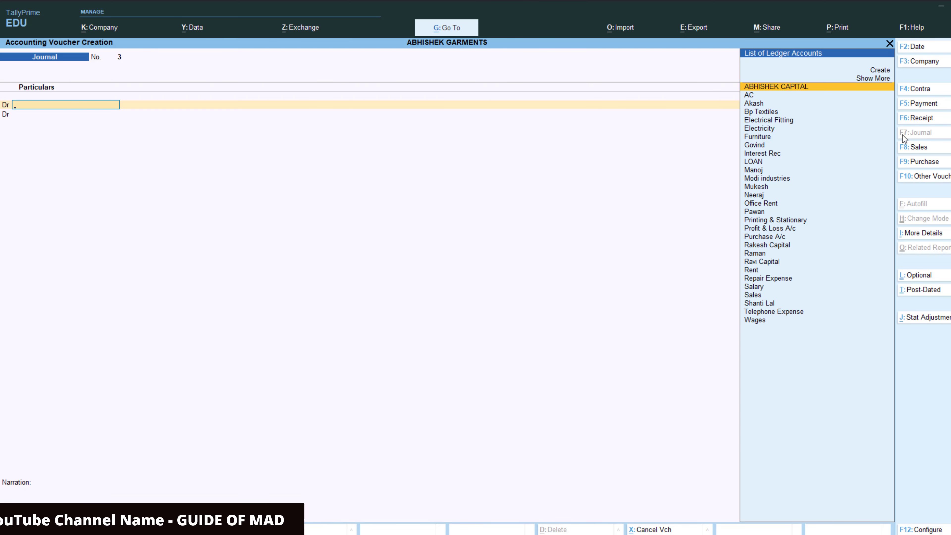
key(F2)
text(1.6)
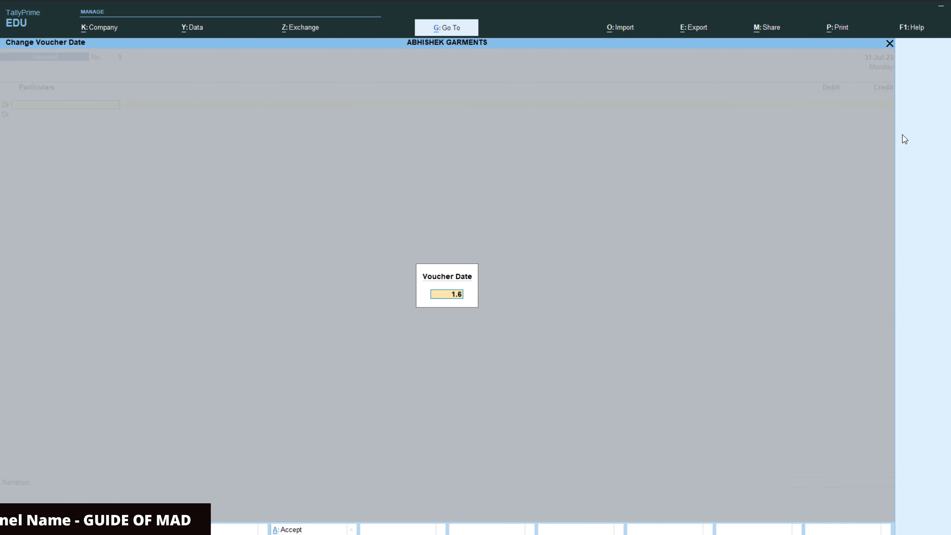
key(Return)
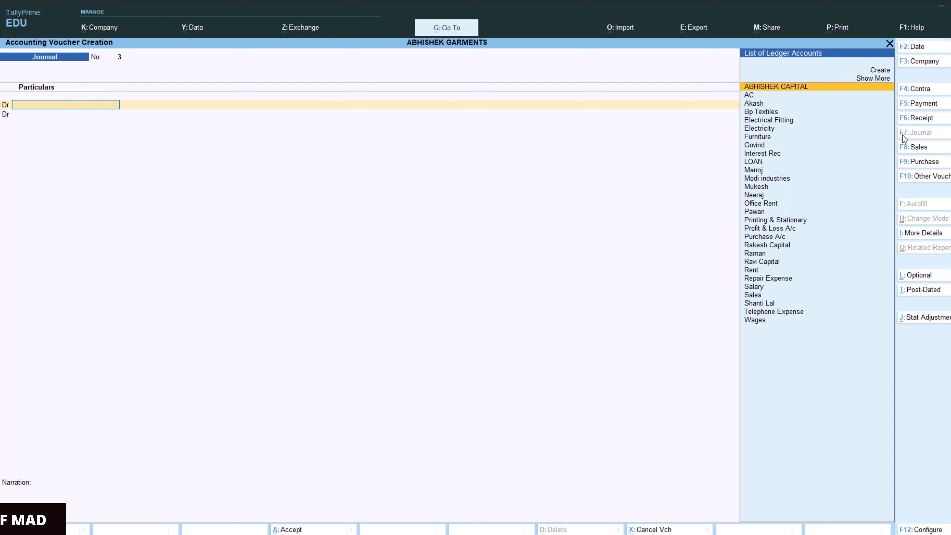
- Debit the Furniture ledger with 324000 in the journal voucher, checking the entry against transaction 24 in the Word document
text(F)
key(alt+Tab)
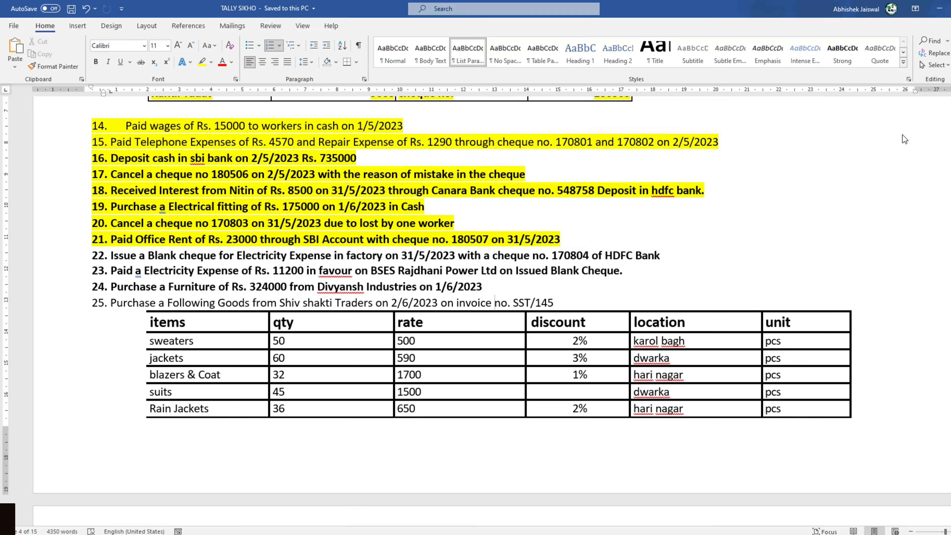
key(alt+Tab)
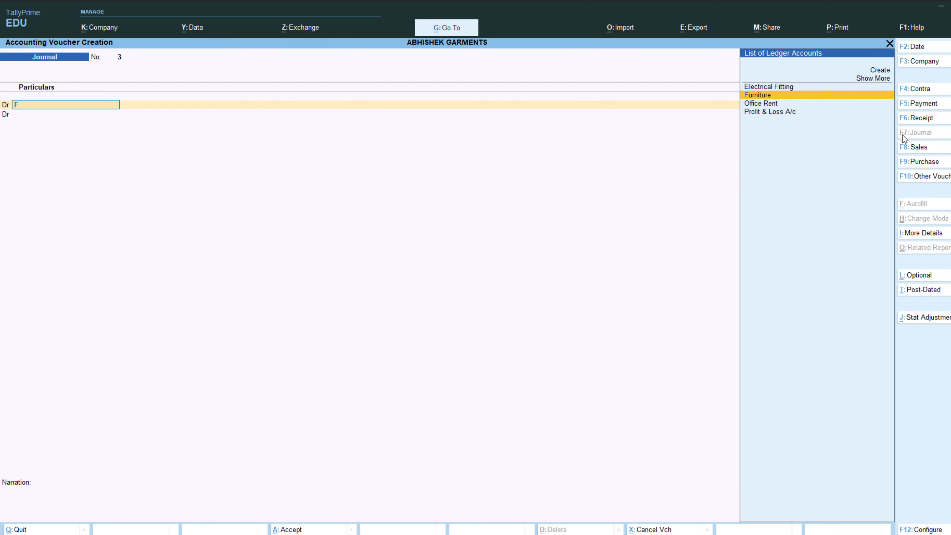
key(Return)
key(alt+Tab)
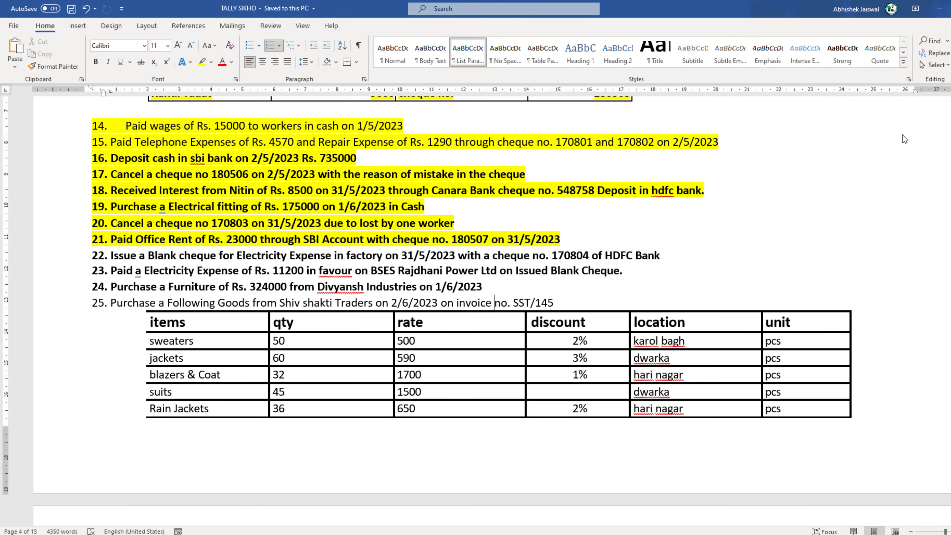
key(alt+Tab)
text(3)
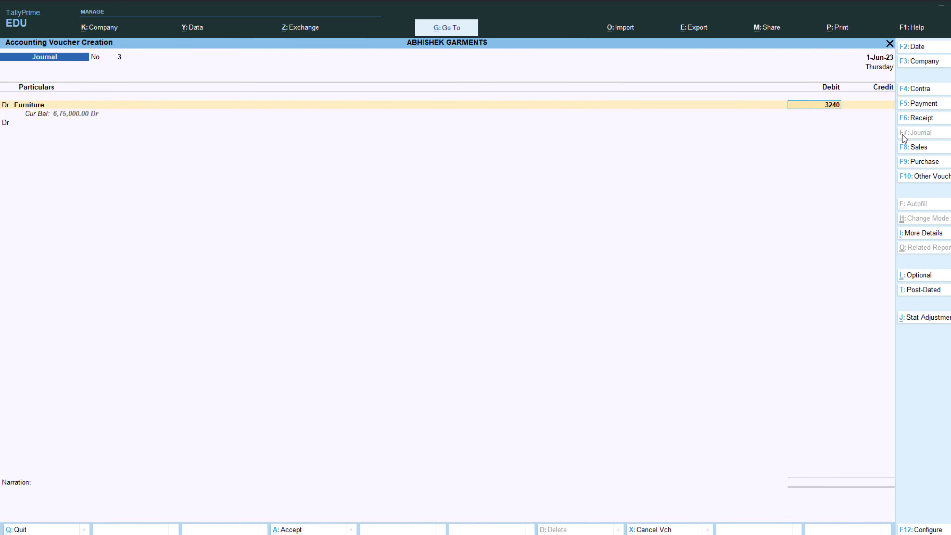
key(Return)
key(Return)
key(Escape)
key(Return)
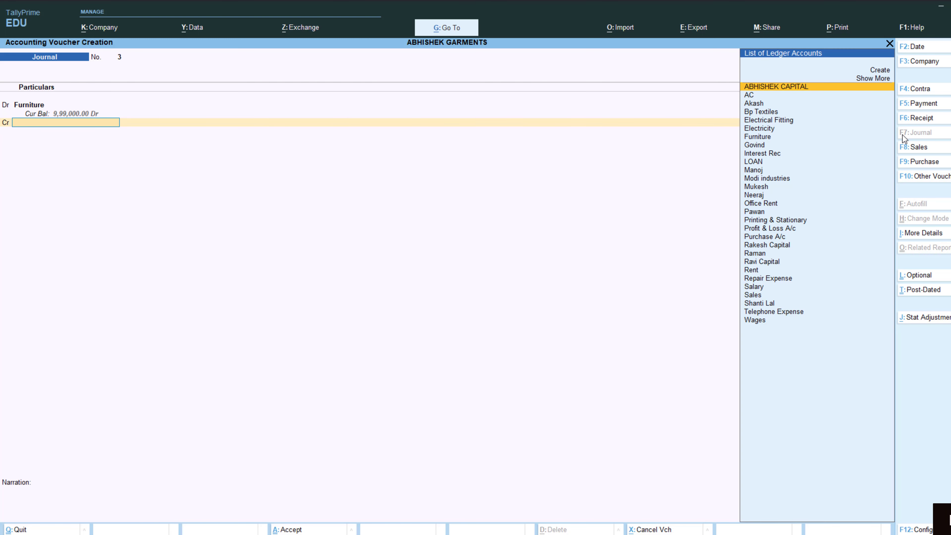
- Create the ledger Divynash Industries under Sundry Creditors with bill-by-bill balances set to Yes, and save it
key(alt+c)
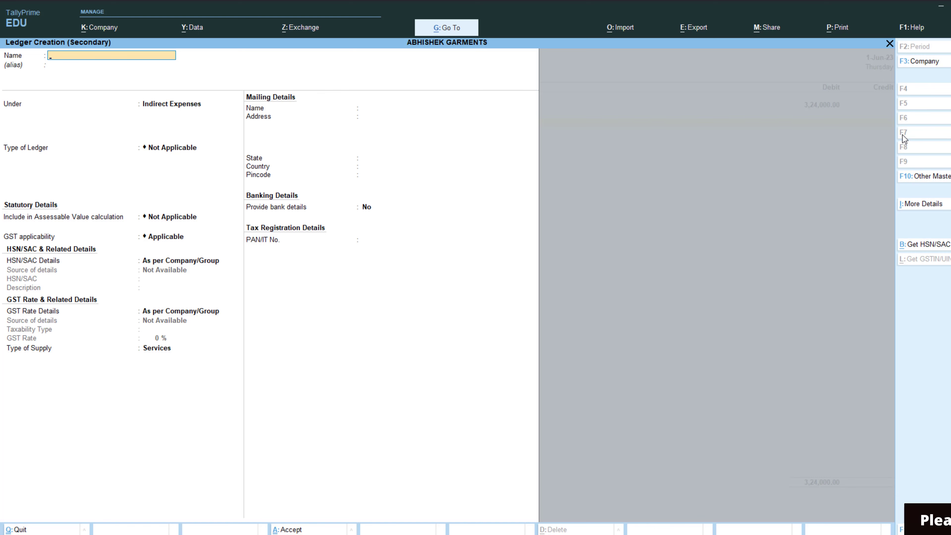
text(Divynash Industries)
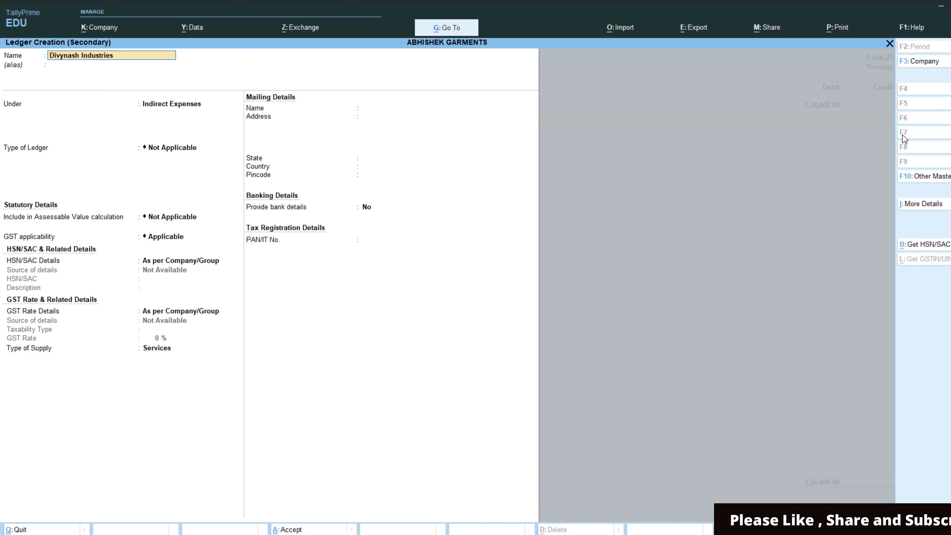
key(Return)
key(Return)
text(S)
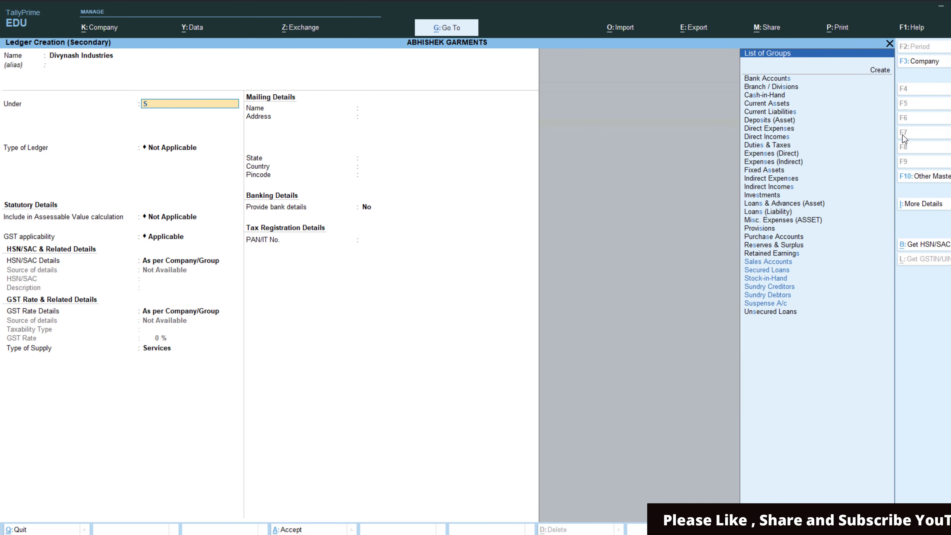
key(Down)
key(Down)
key(Down)
key(Return)
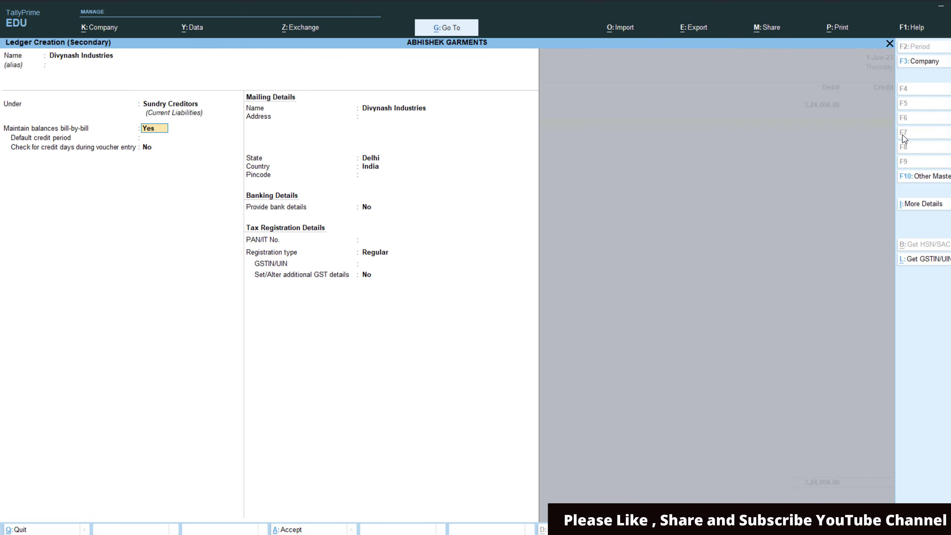
key(Return)
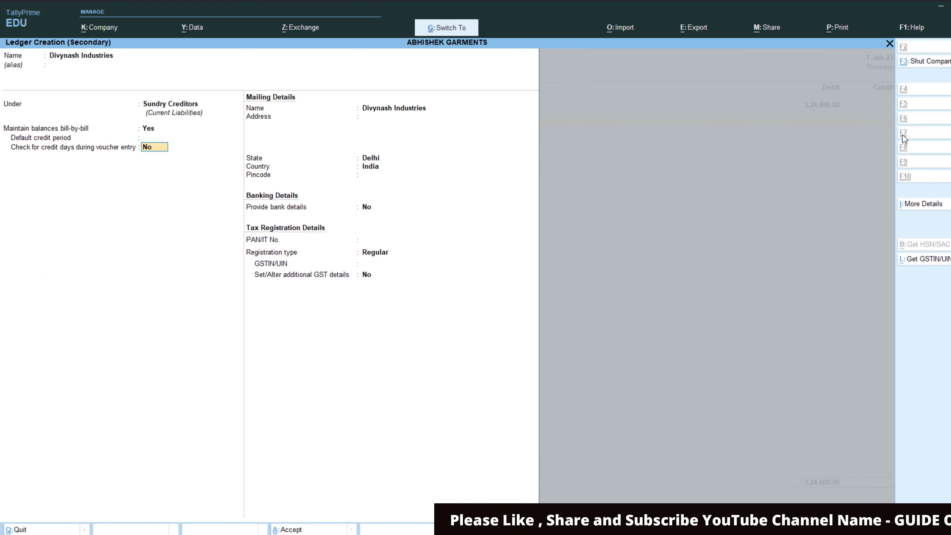
key(ctrl+a)
- Credit Divynash Industries with 324000 as On Account, leave the narration empty and save the journal voucher
key(Return)
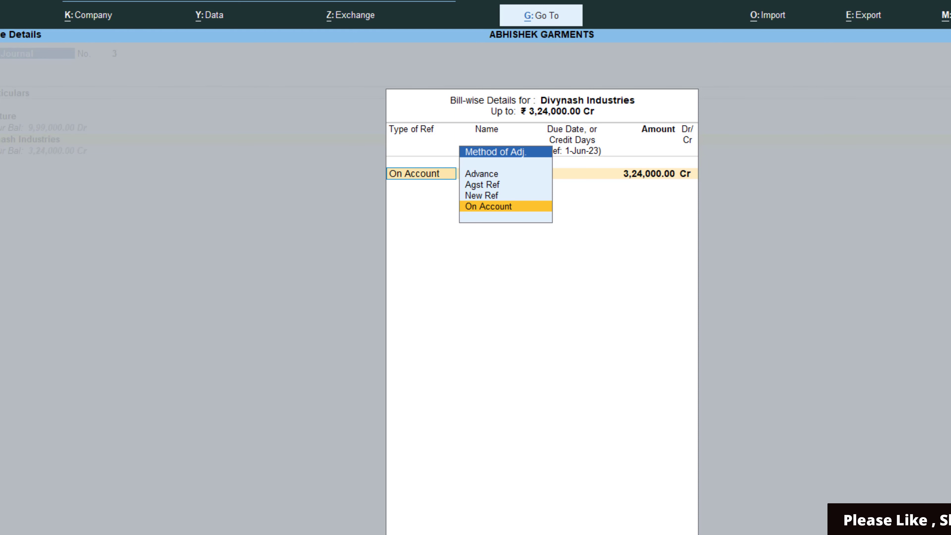
key(Return)
key(Return)
key(Return)
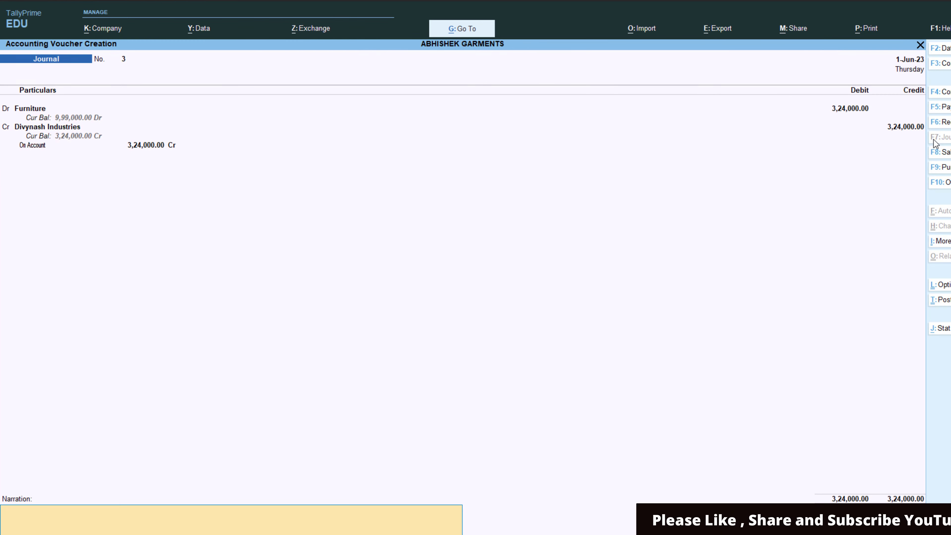
key(alt+Tab)
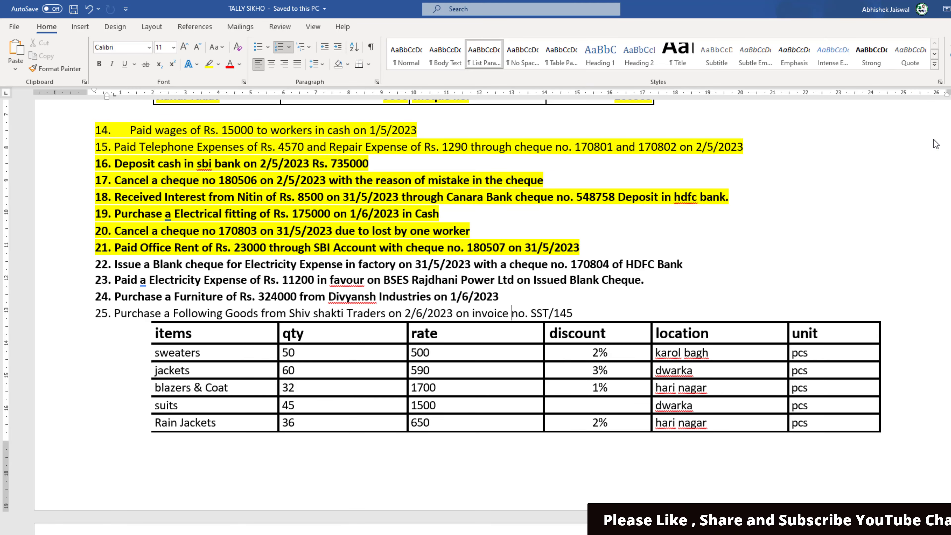
key(alt+Tab)
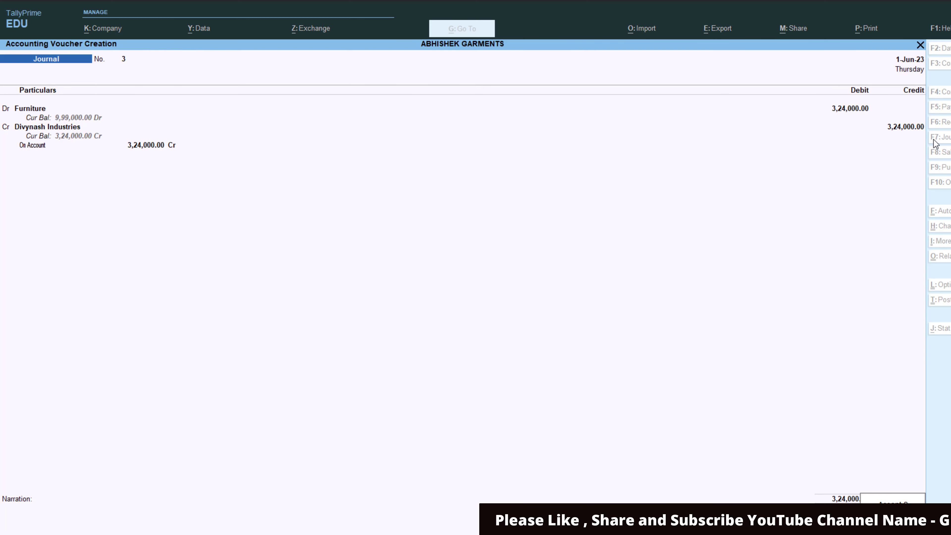
key(Return)
- Open a new Purchase voucher in Item Invoice mode for transaction 25 of the Word document
key(alt+Tab)
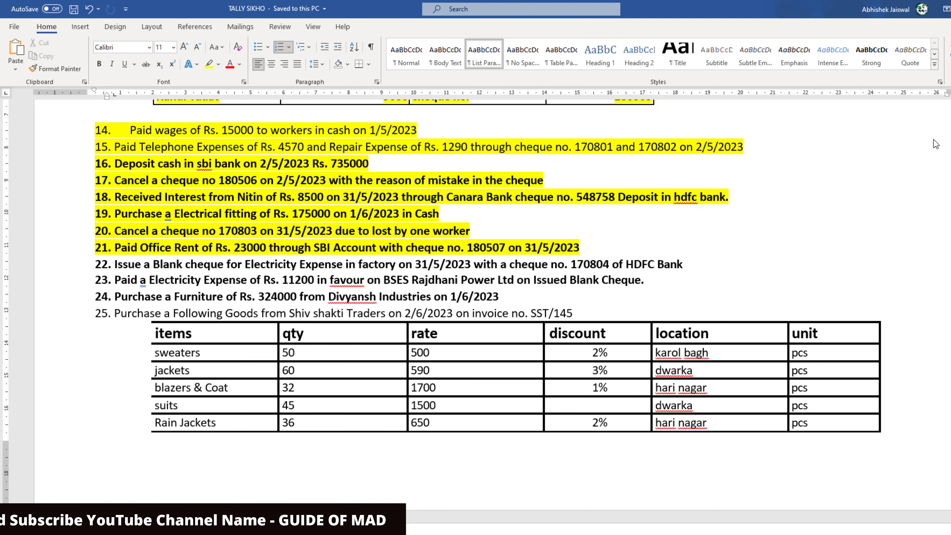
key(alt+Tab)
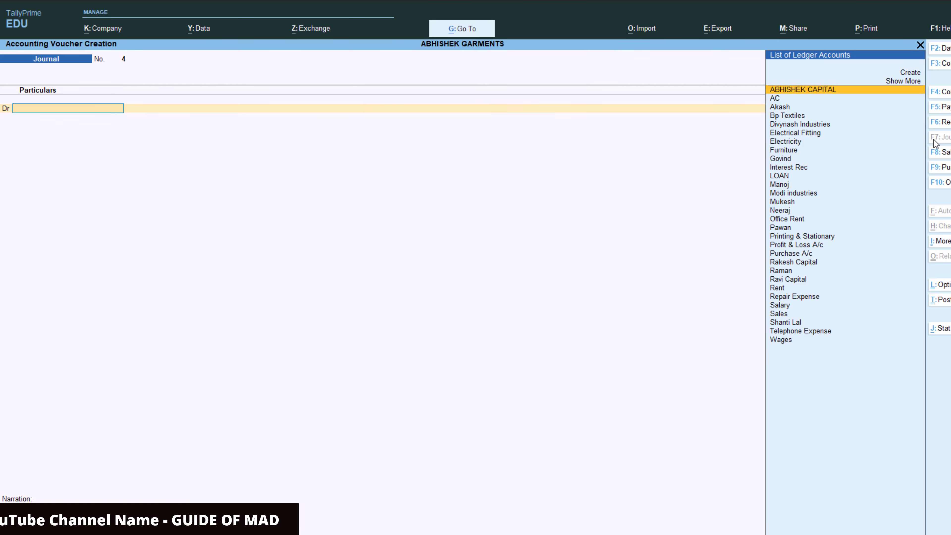
click(940, 169)
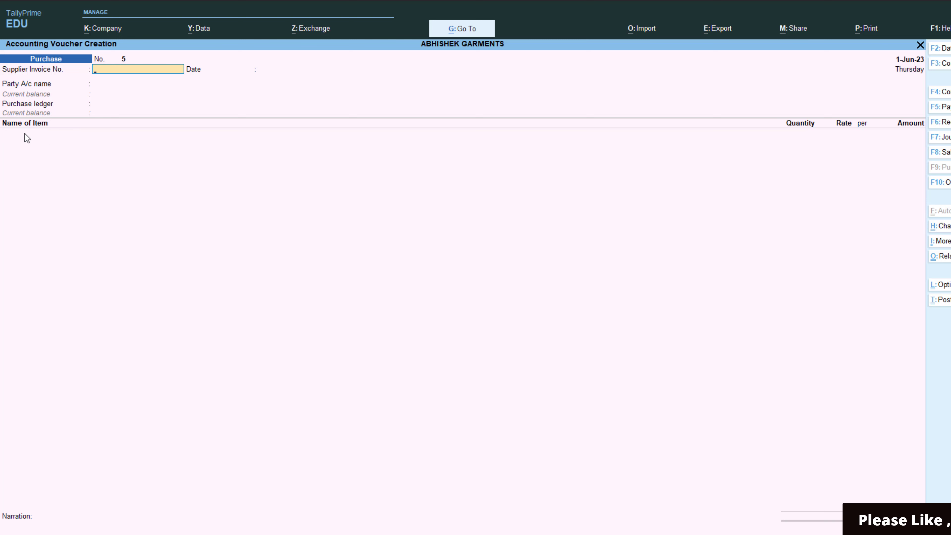
key(ctrl+h)
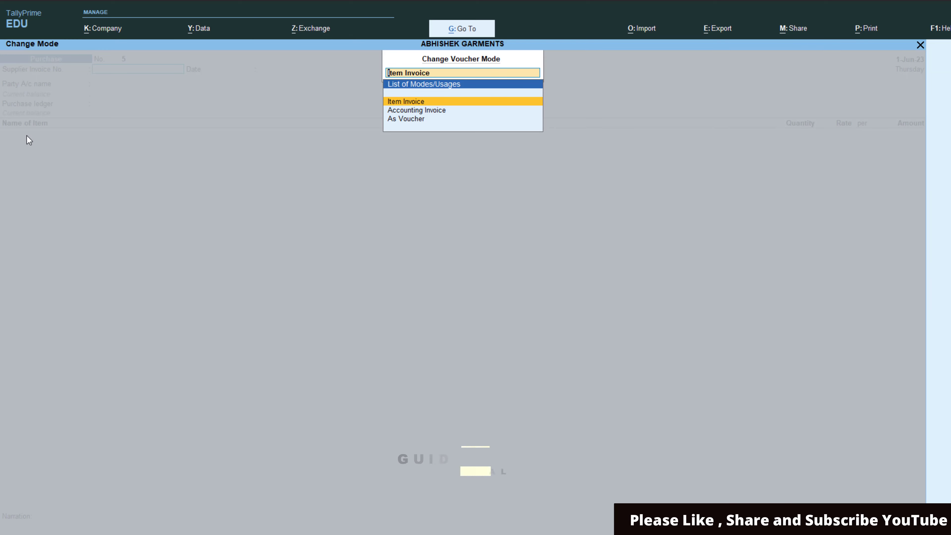
key(Down)
key(Up)
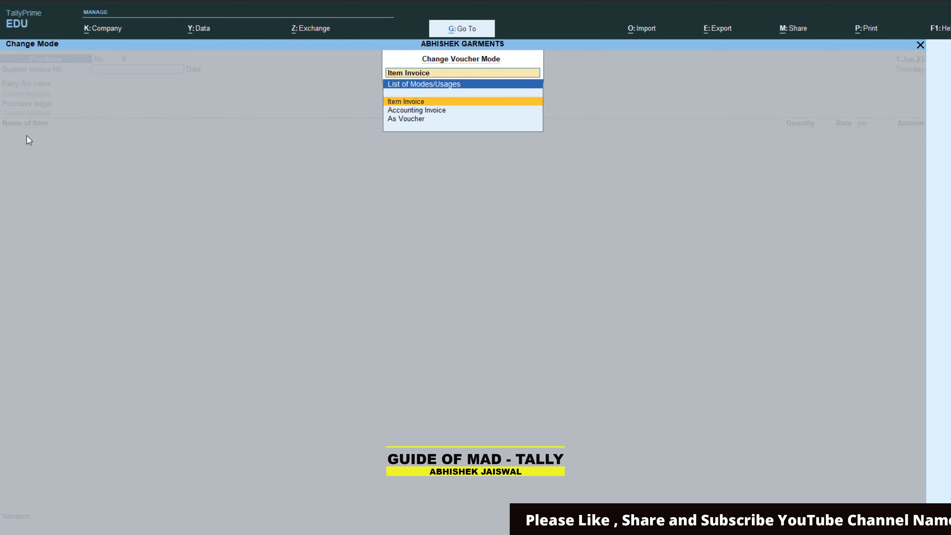
key(Return)
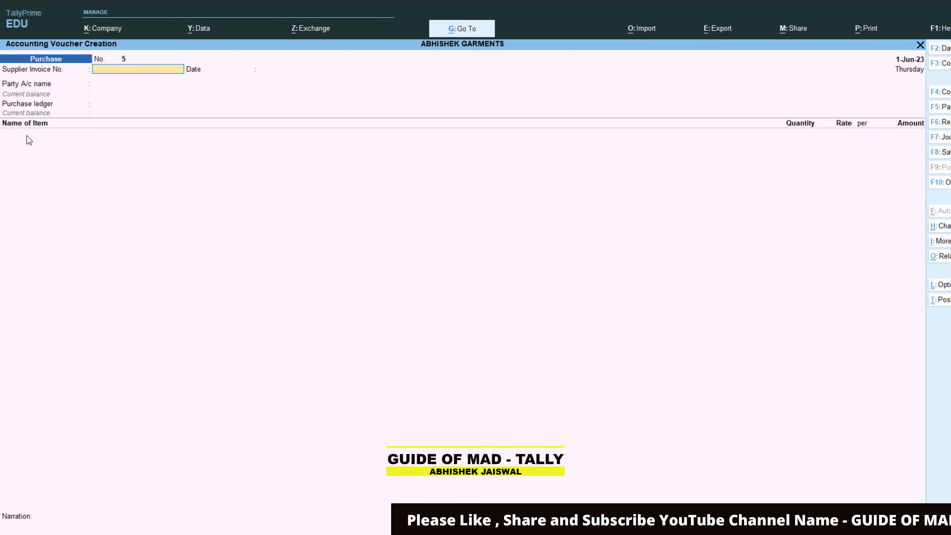
- Set the purchase voucher's date to 2-6-2023, as given for transaction 25 in the Word document
key(alt+Tab)
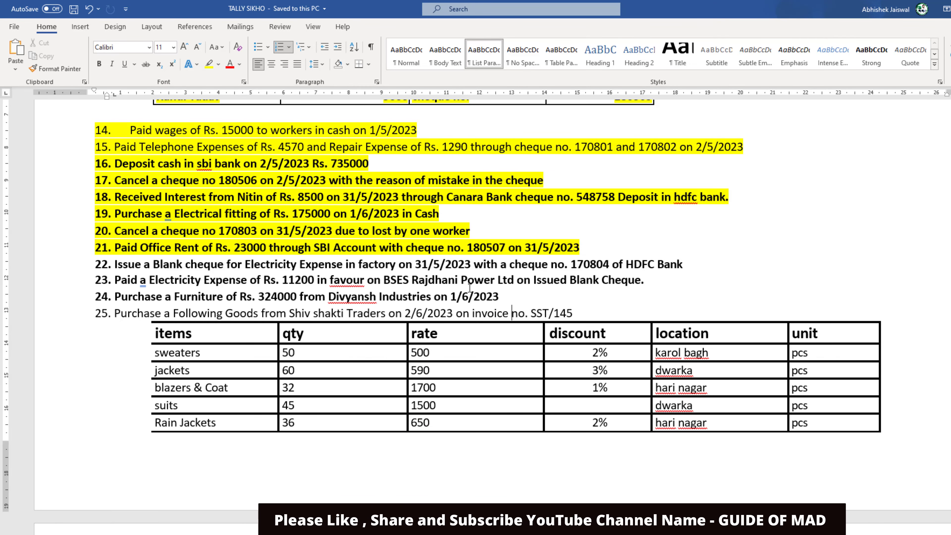
key(alt+Tab)
key(F2)
text(2-6-2023)
key(Return)
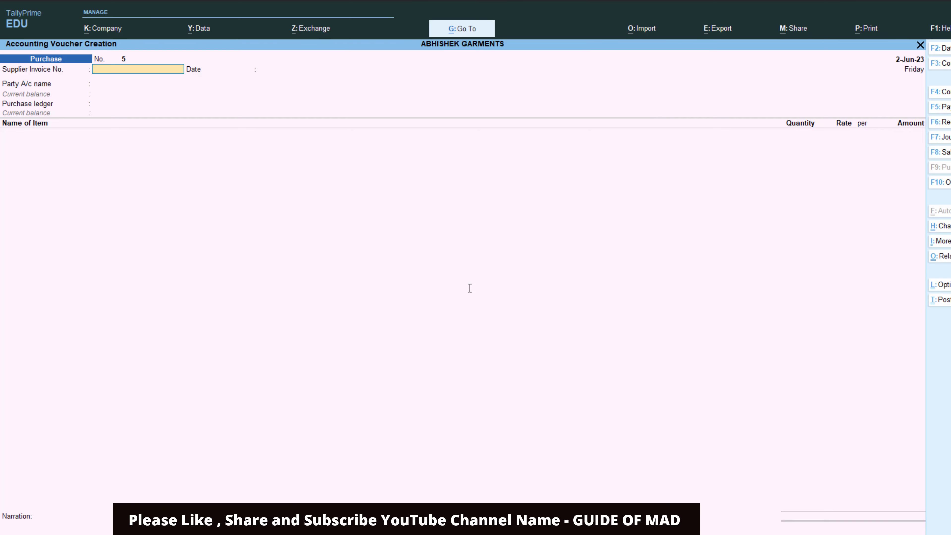
- Copy the invoice number SST/145 from transaction 25 in Word into the purchase voucher as the supplier invoice number
key(alt+Tab)
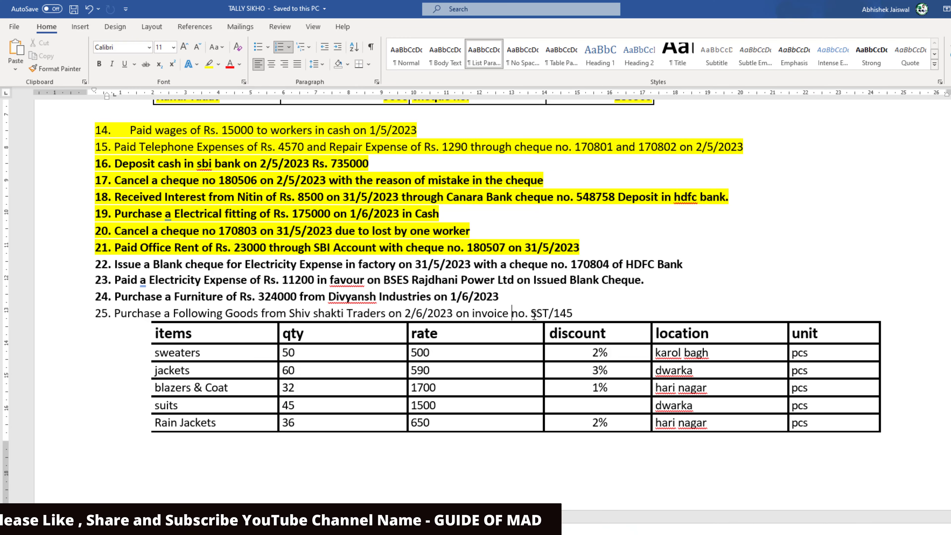
drag(531, 313, 572, 307)
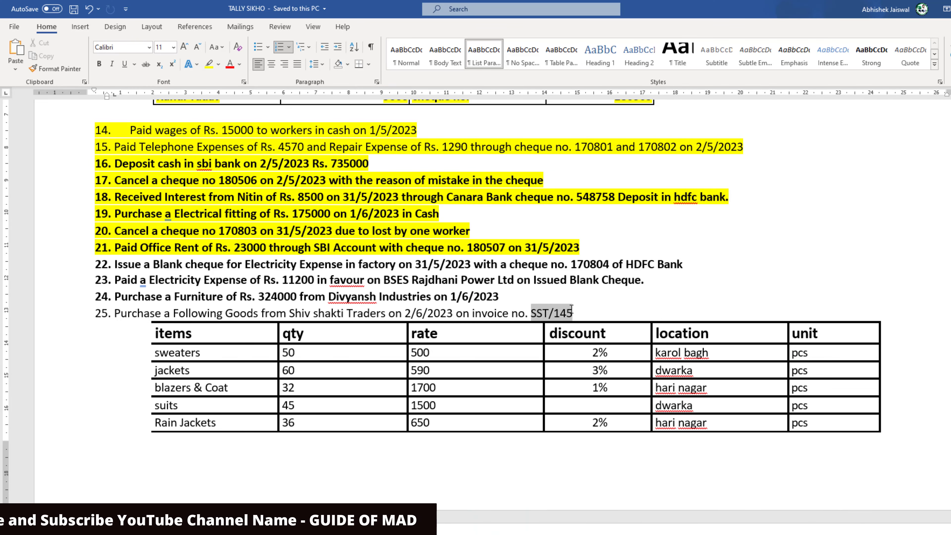
key(ctrl+c)
key(alt+Tab)
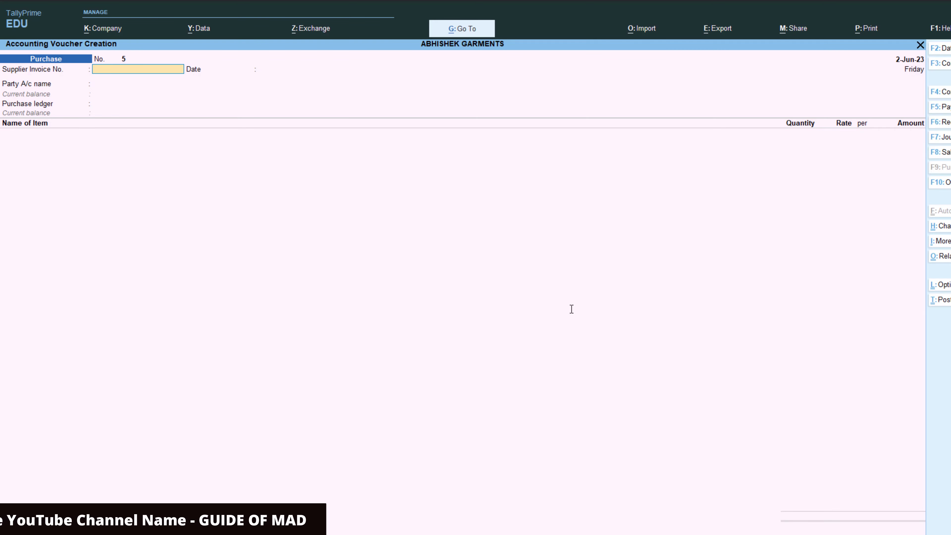
key(ctrl+alt+v)
key(Return)
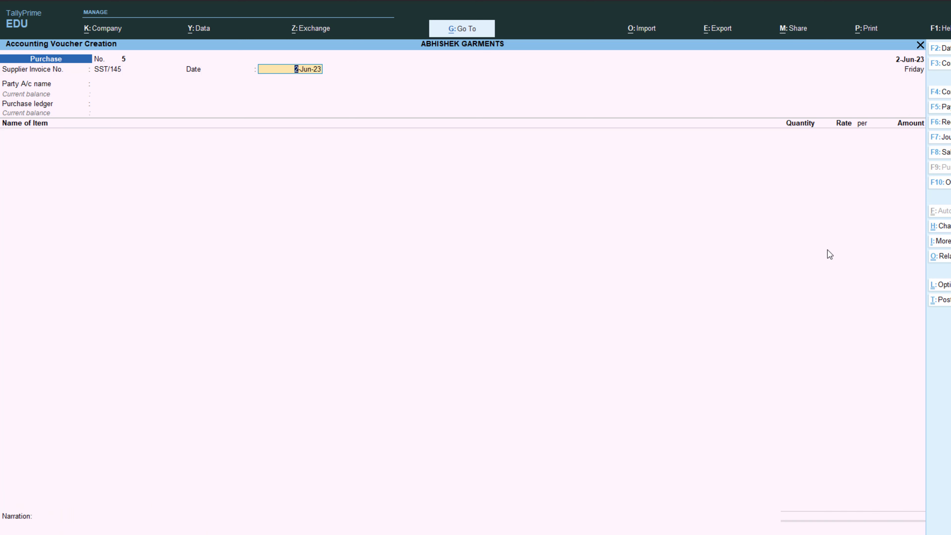
- Show more company features, set the use of a Discount column in invoices to Yes, and save the feature settings
key(F11)
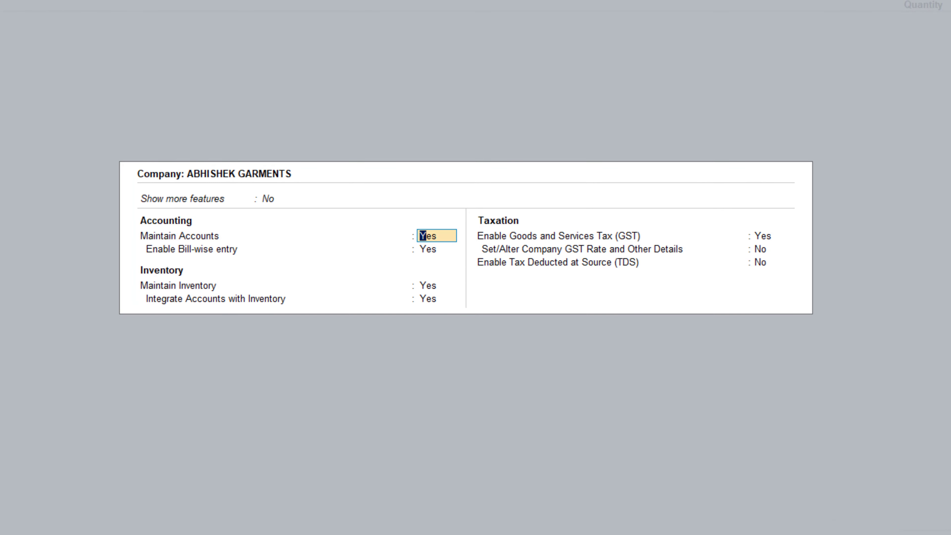
click(279, 199)
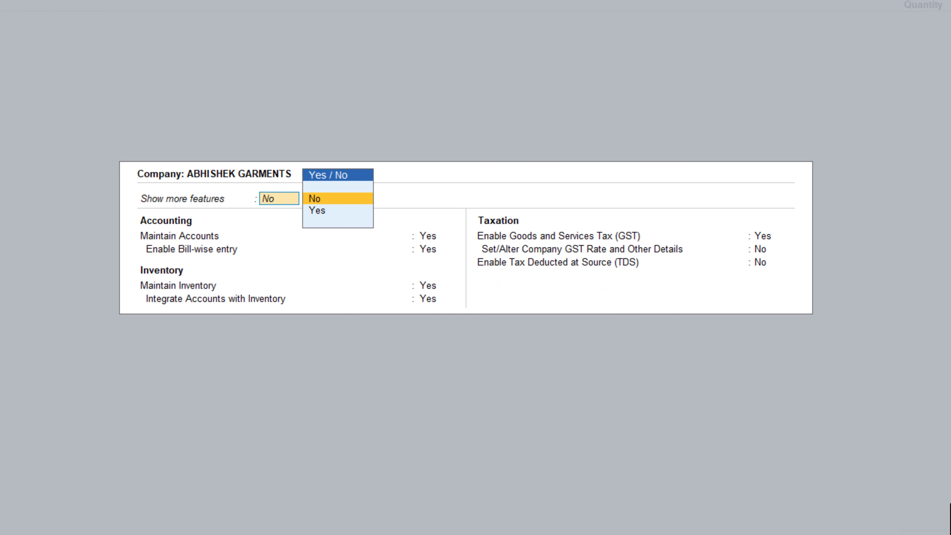
key(Down)
key(Return)
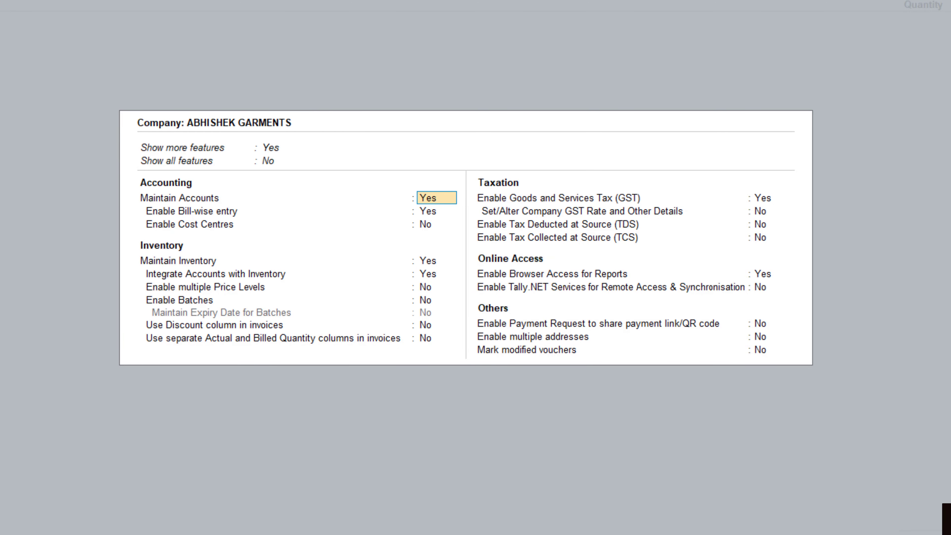
key(Down)
key(Down)
key(Down)
key(Down)
key(Down)
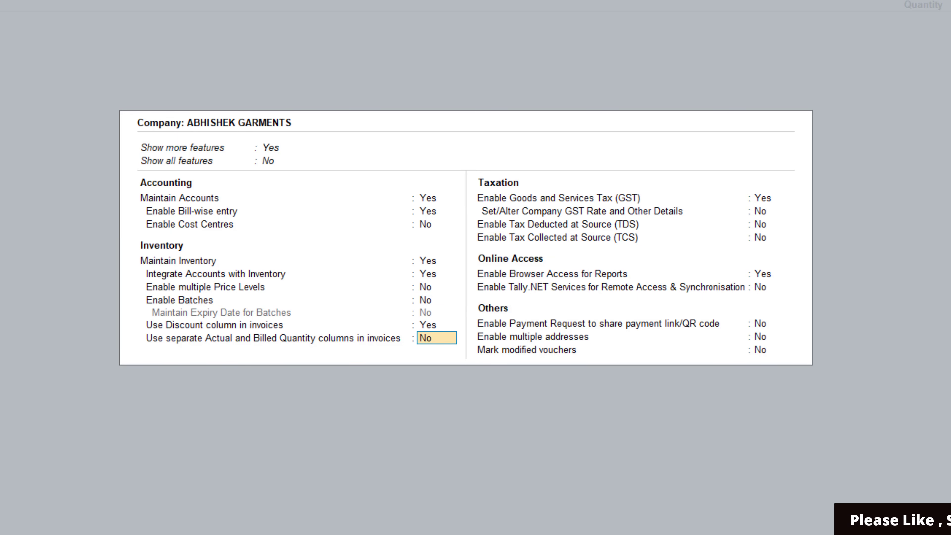
key(Return)
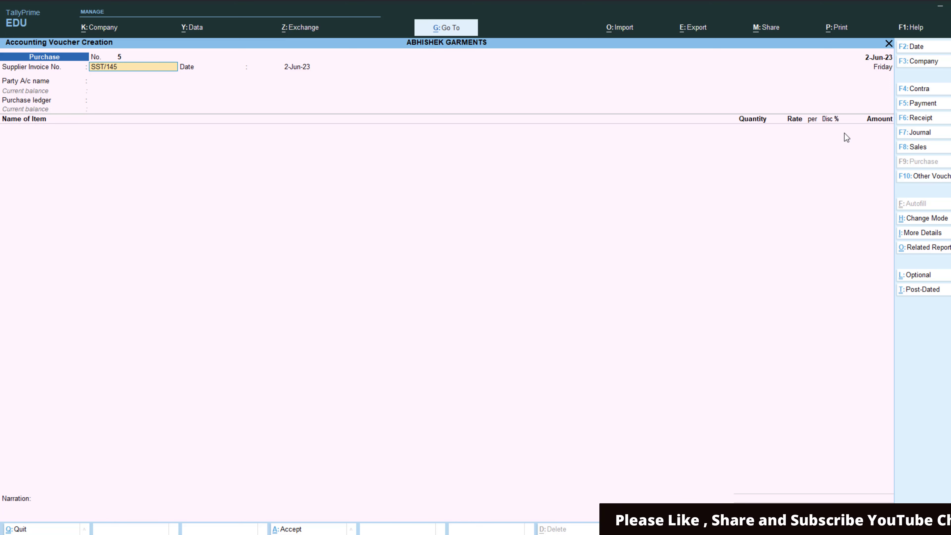
- Keep the supplier invoice date and create the party ledger Shiv Shakti Traders under Sundry Creditors with bill-by-bill balances set to Yes
key(Return)
key(Return)
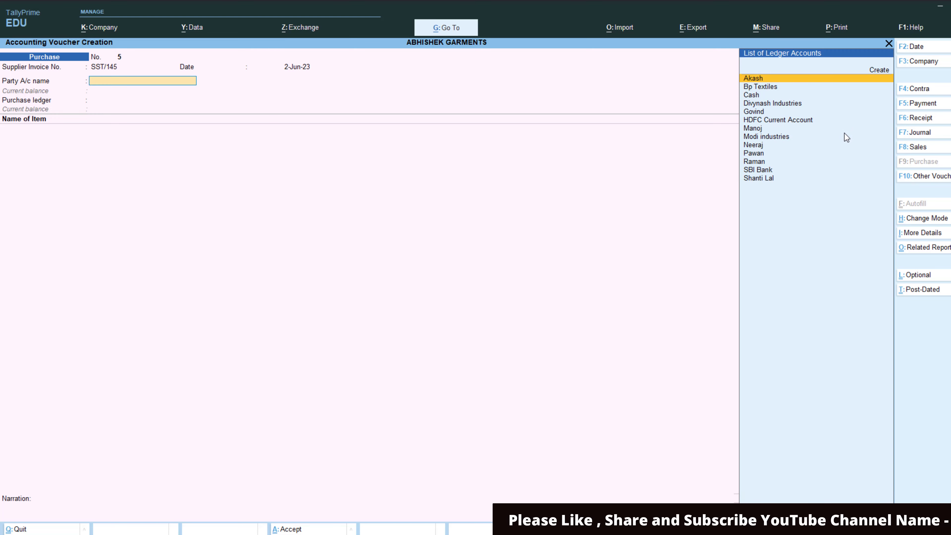
key(alt+Tab)
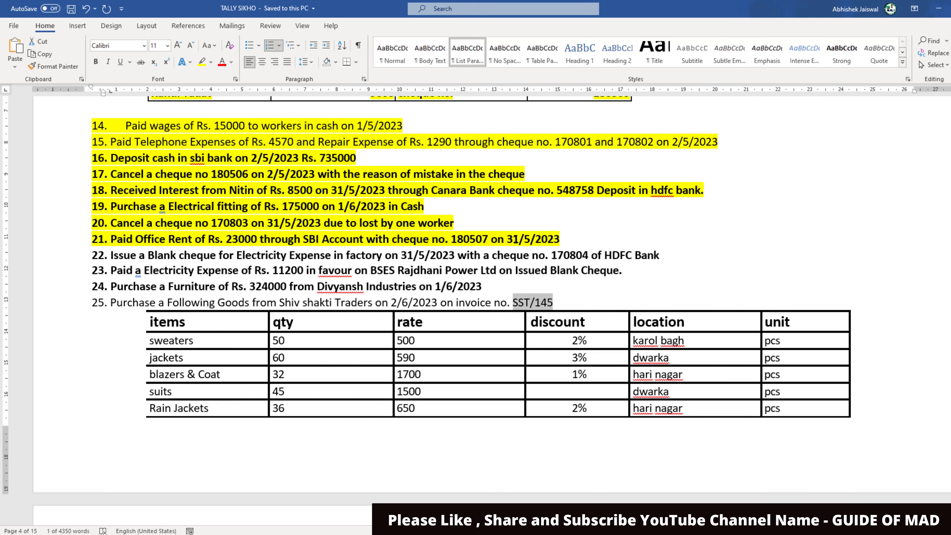
key(alt+Tab)
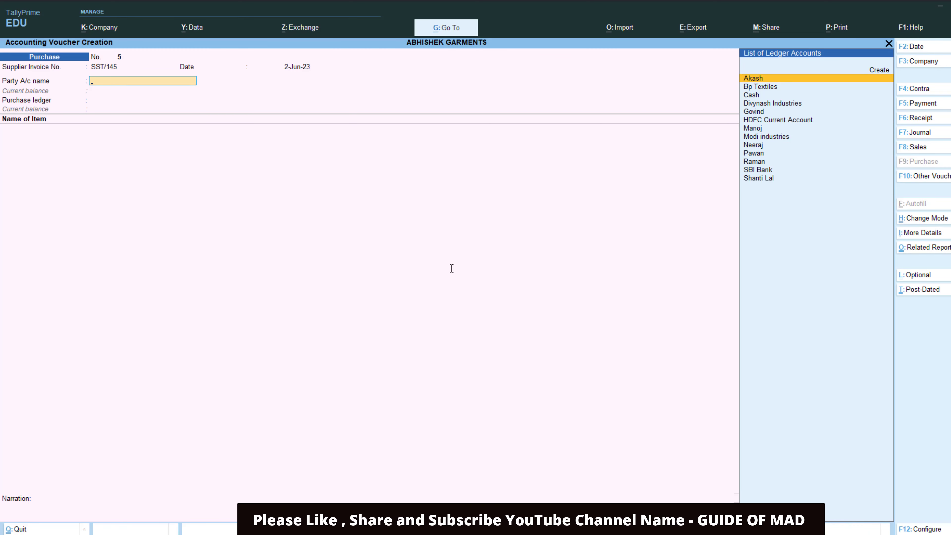
key(Up)
key(Return)
text(Shiv Sh)
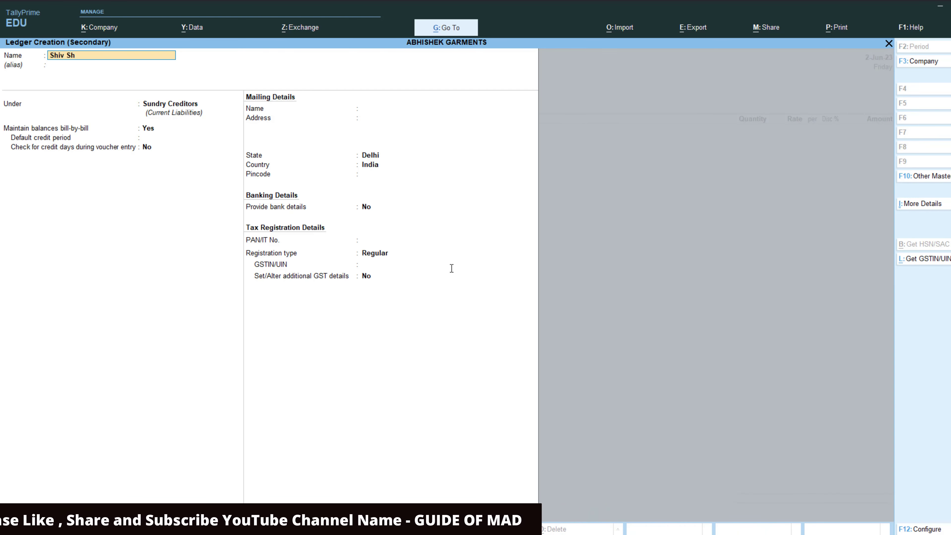
text(akti Traders)
key(Return)
key(Return)
key(Return)
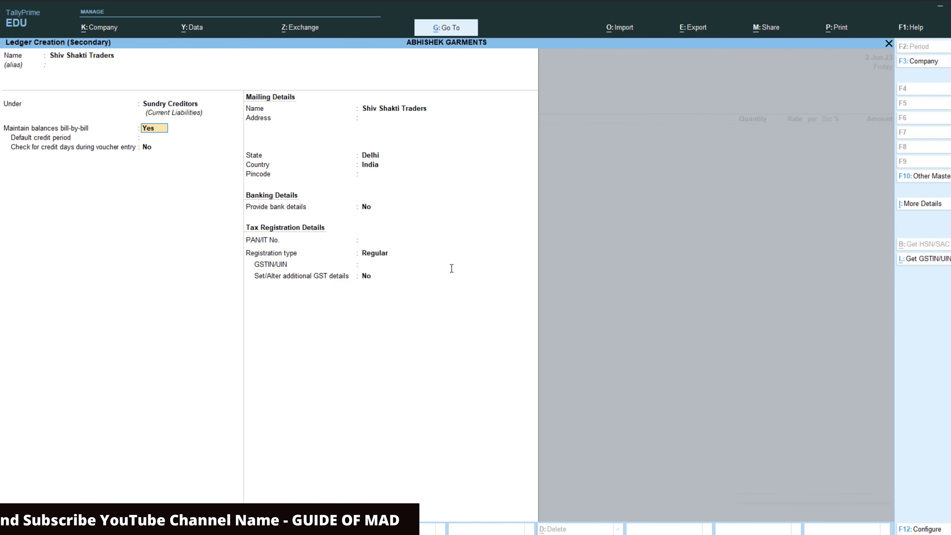
key(Return)
key(Return)
key(ctrl+a)
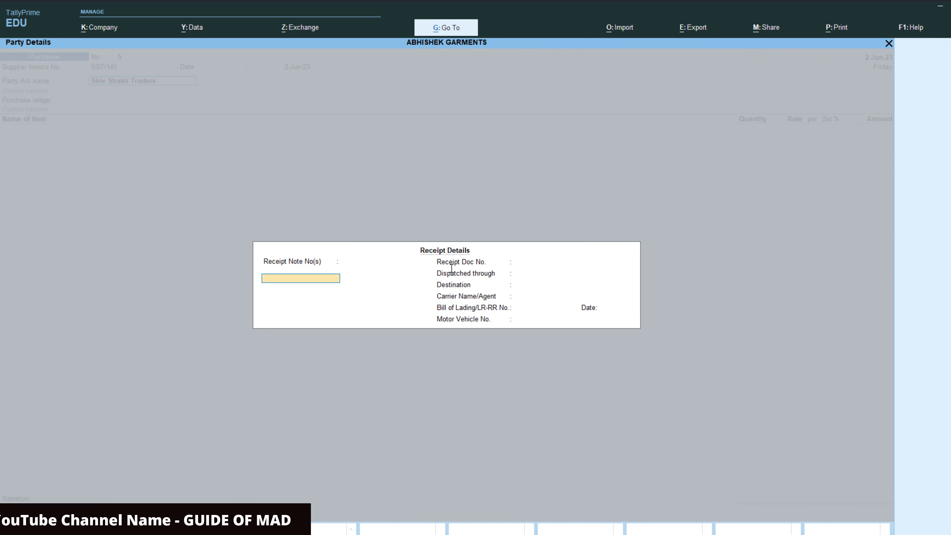
- Accept the empty receipt details and the party details, and choose Purchase A/c as the purchase ledger
key(ctrl+a)
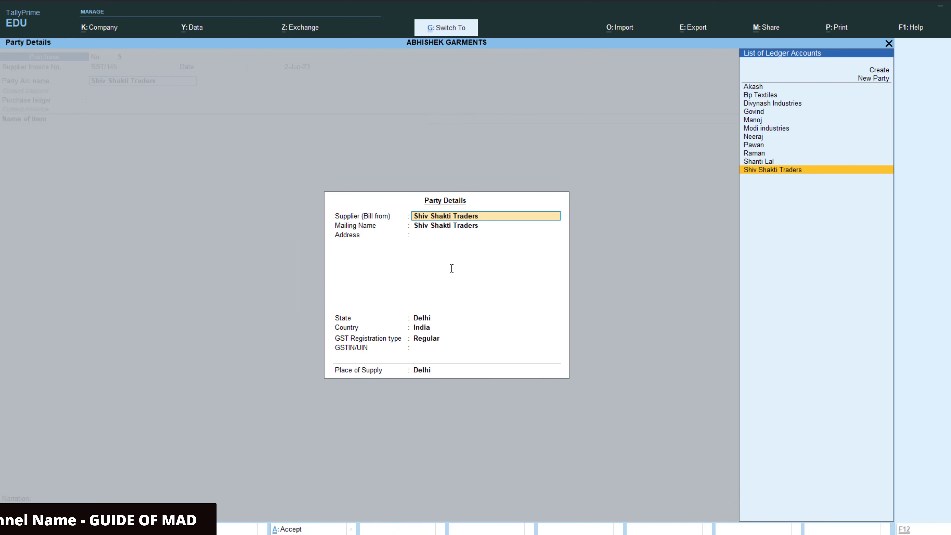
key(ctrl+a)
key(Return)
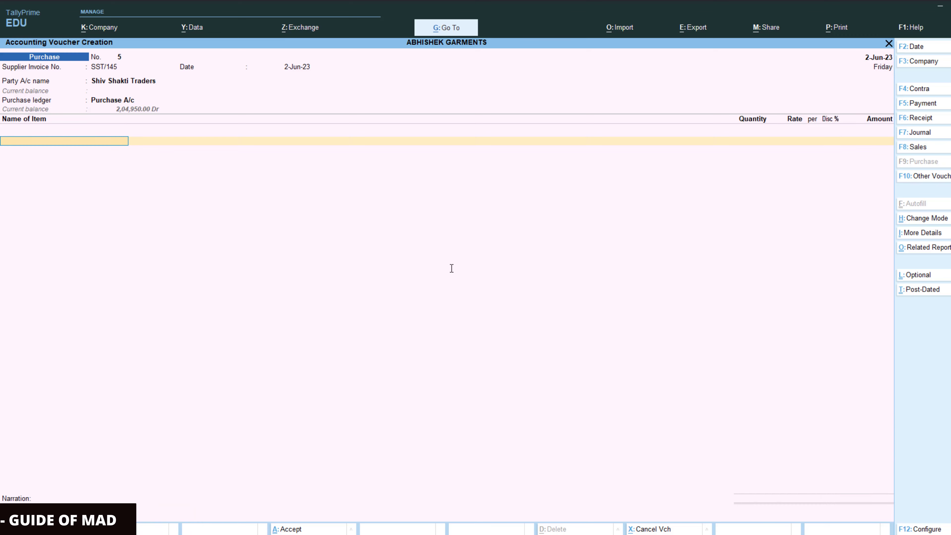
- Add Sweaters to the purchase voucher from the Word table: godown Karol Bagh, 50 pcs, rate 500, discount 2%
key(alt+Tab)
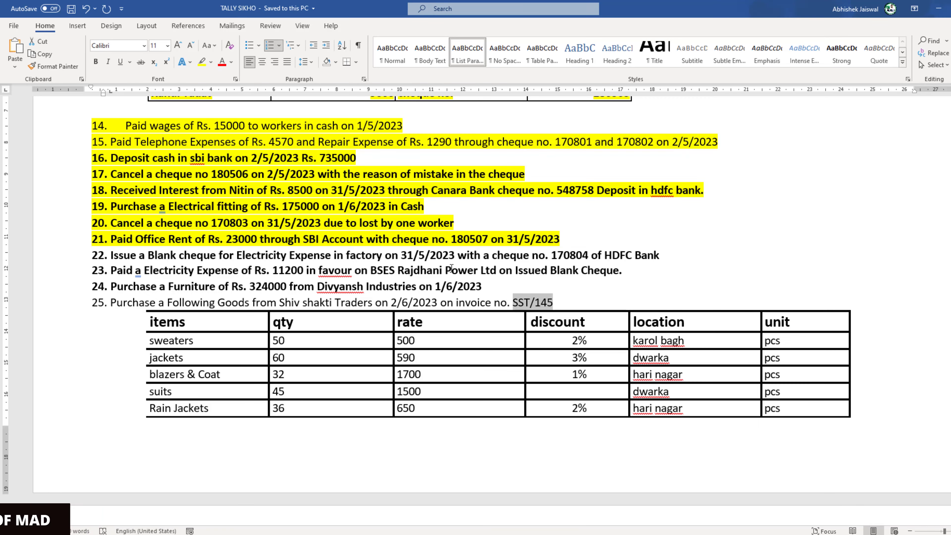
key(alt+Tab)
text(Sw)
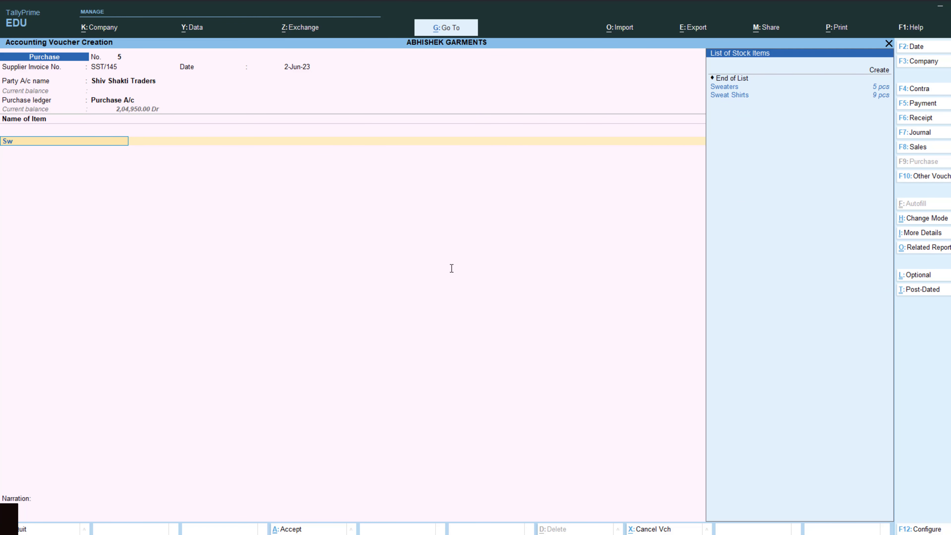
key(Return)
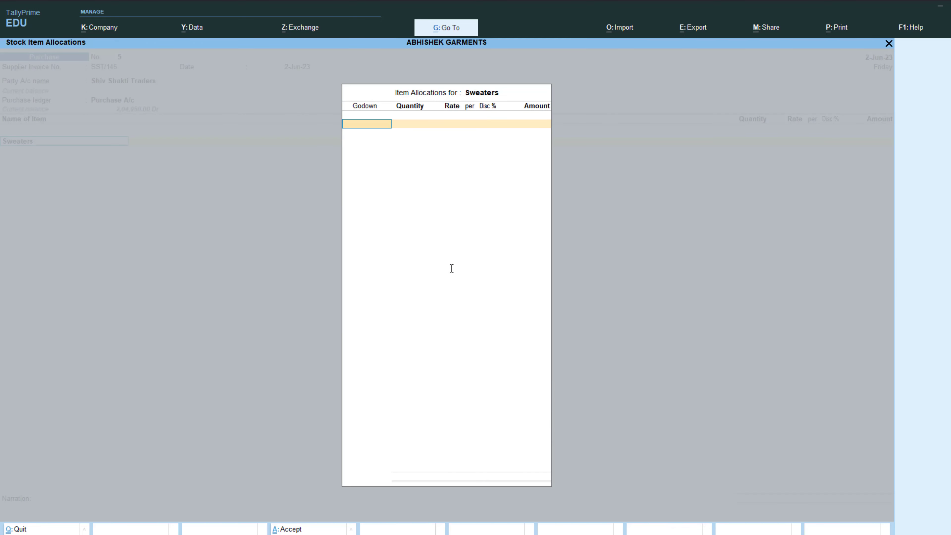
key(alt+Tab)
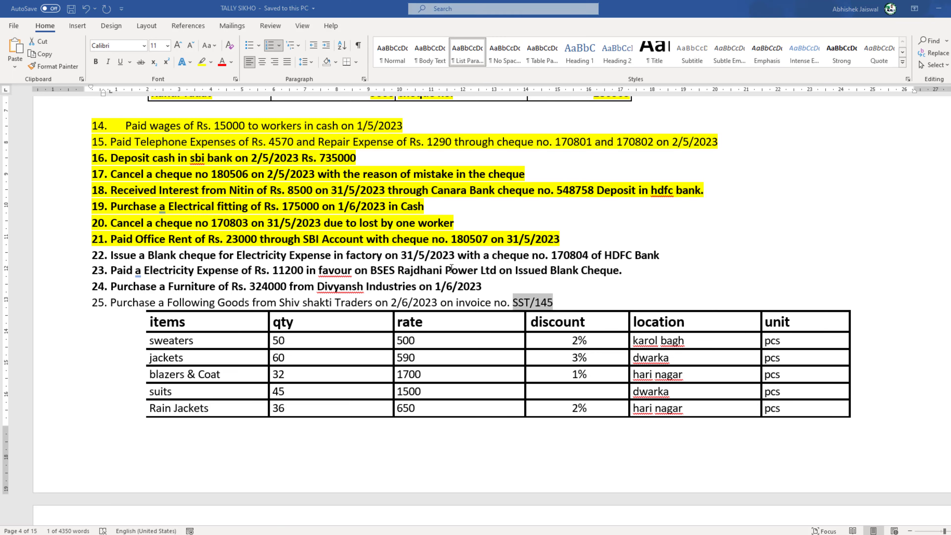
key(alt+Tab)
key(Return)
key(alt+Tab)
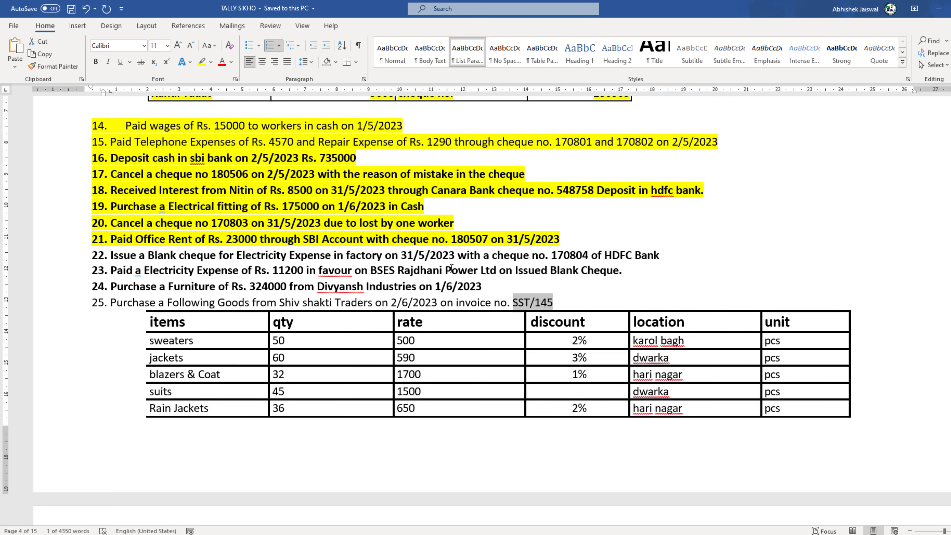
key(alt+Tab)
text(5)
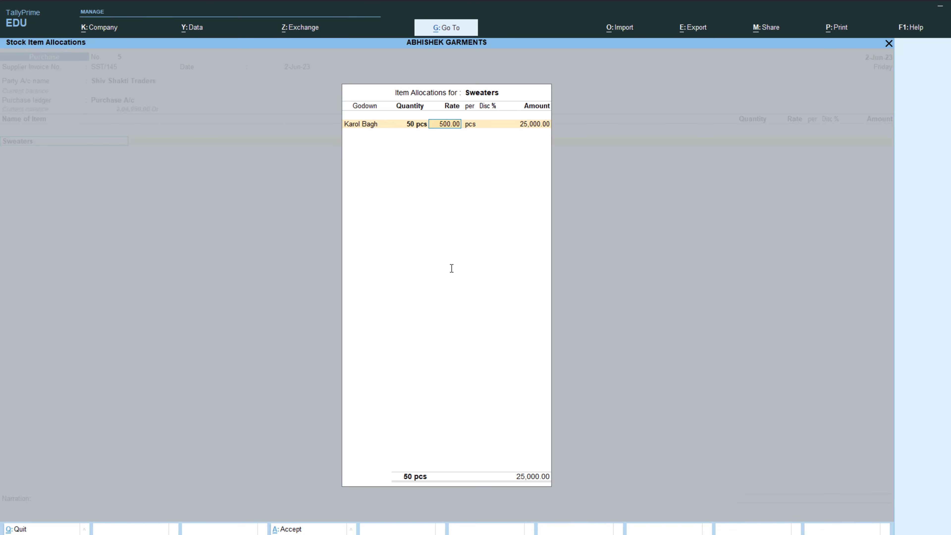
key(alt+Tab)
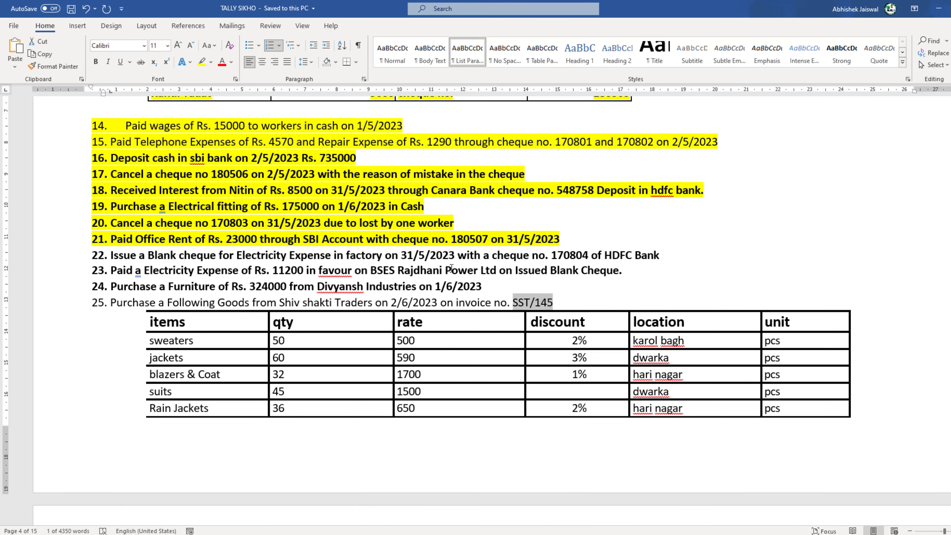
key(alt+Tab)
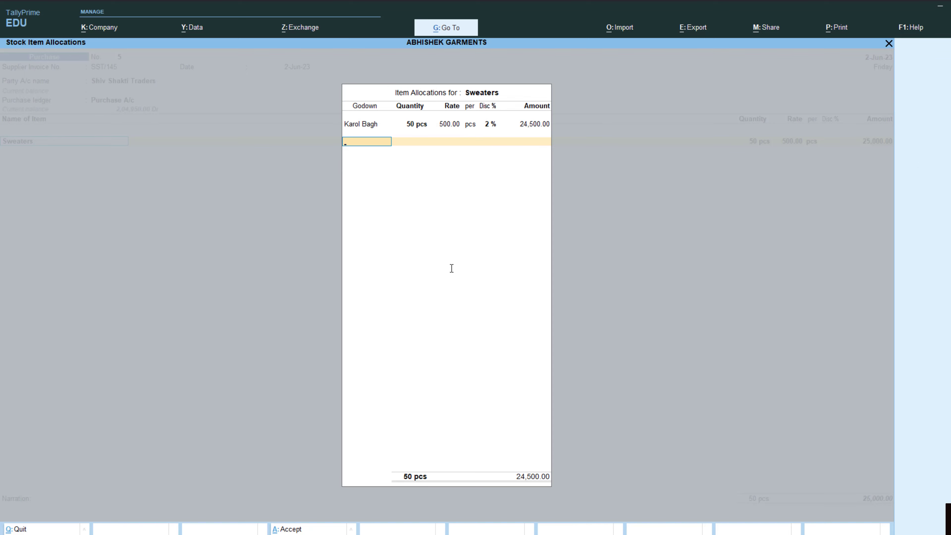
key(Return)
- Add Jackets 60 pcs at 590 less 3%, Blazers & Coat 32 at 1700 less 1%, Suits 45 at 1500, and Rain Jackets 36 at 650 less 2%
key(Return)
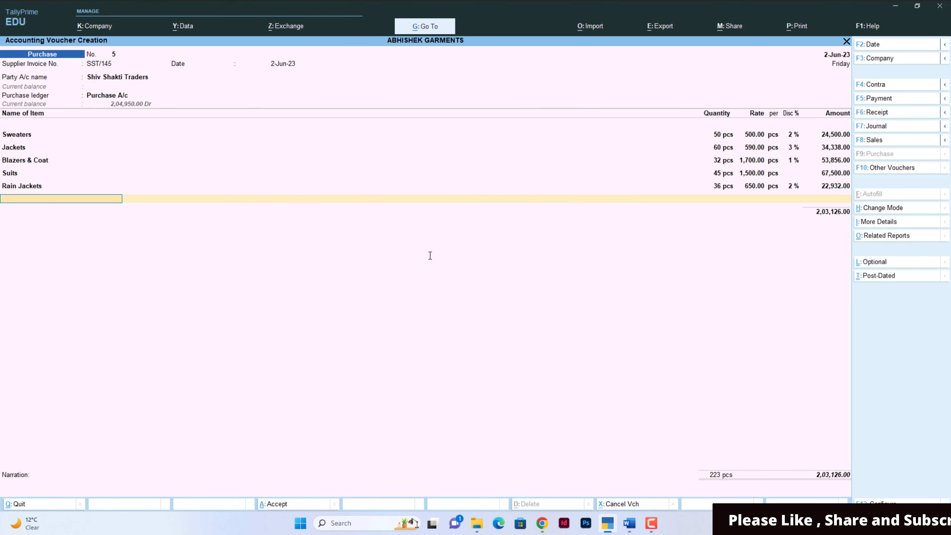
key(Return)
key(alt+Tab)
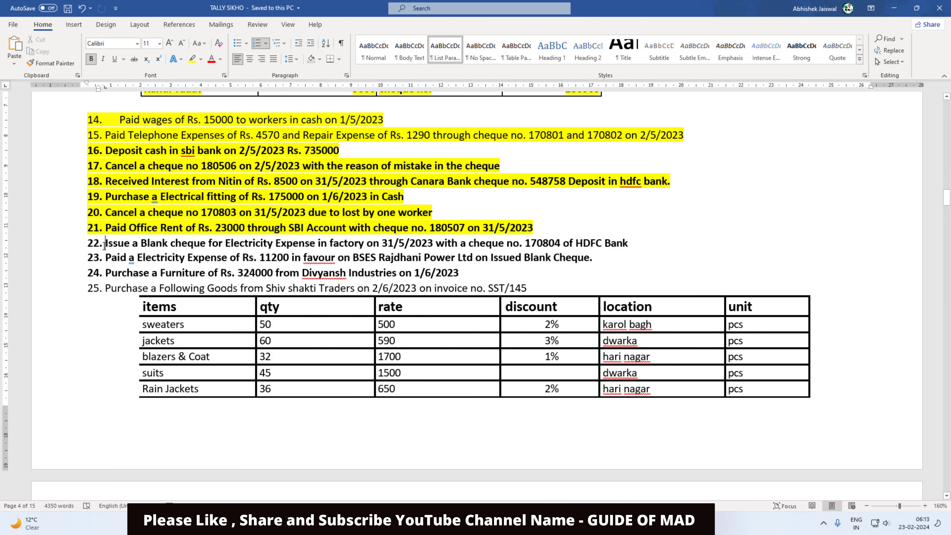
- Highlight transactions 22 to 25 in yellow in the Word list to mark them as done
drag(104, 245, 559, 285)
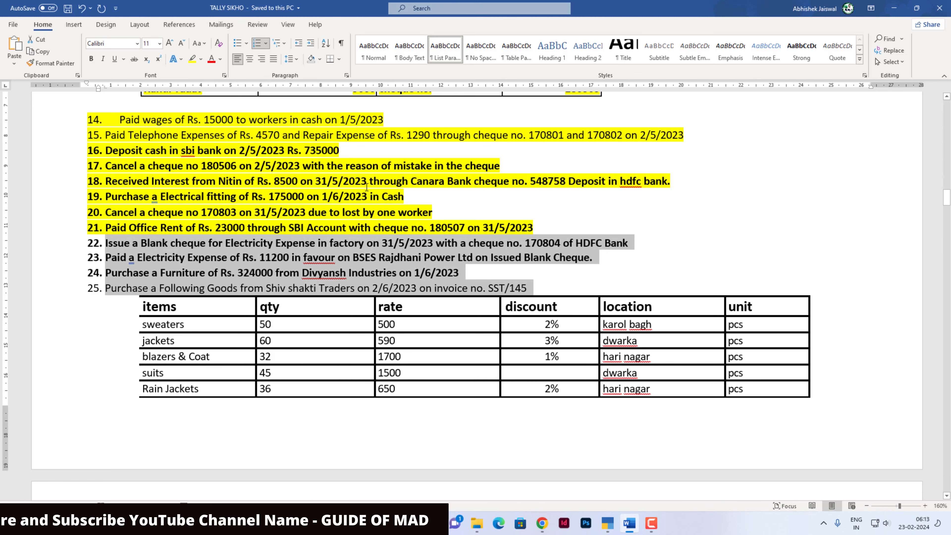
click(192, 59)
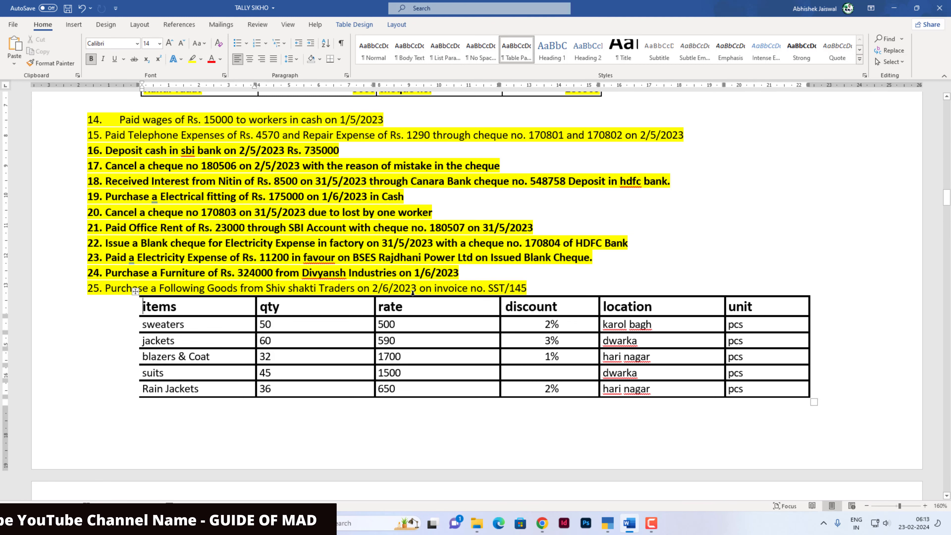
click(399, 294)
click(399, 288)
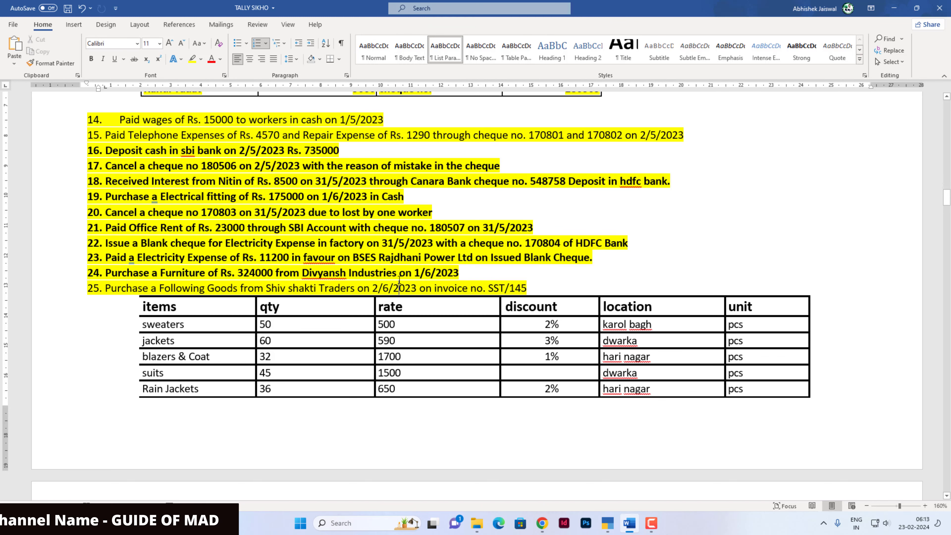
- Switch to TallyPrime, finish the item list, accept the New Ref SST/145 bill details for Shiv Shakti Traders and save the purchase voucher
key(alt+Tab)
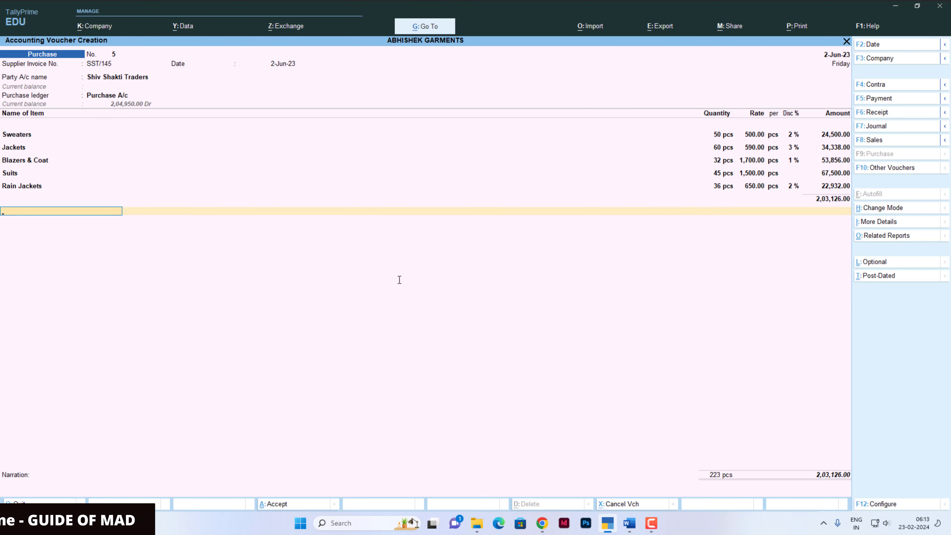
key(Return)
key(Return)
key(Return)
key(Return)
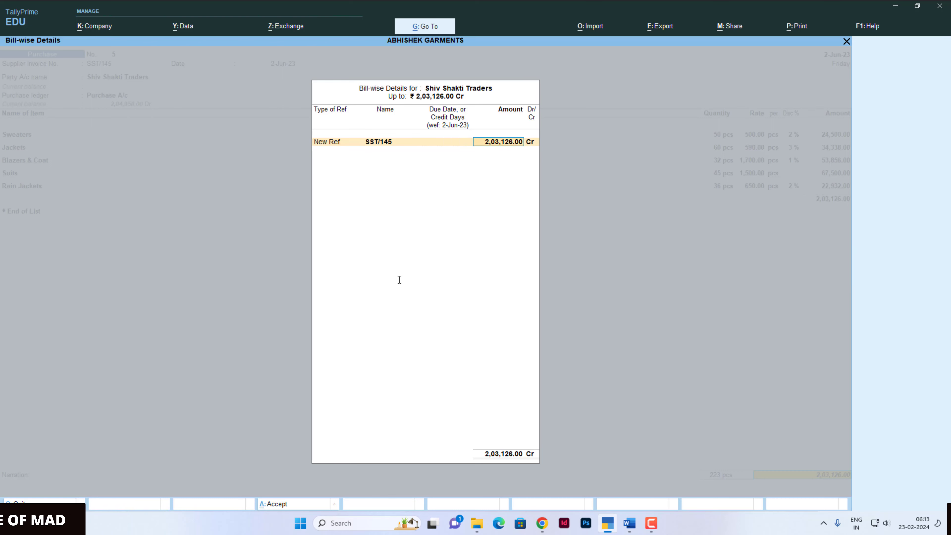
key(Return)
key(Return)
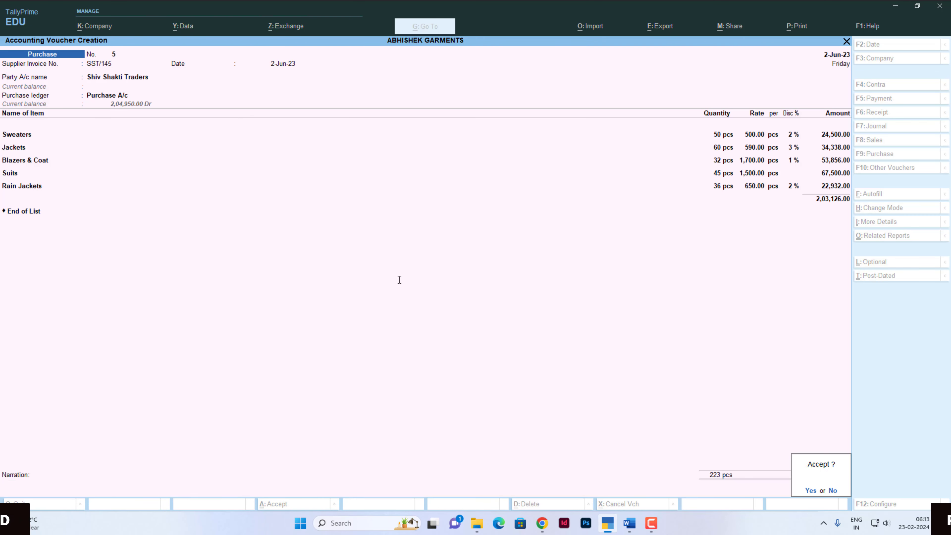
key(y)
- Quit voucher creation and review the company's Balance Sheet, returning to the Word transaction list when done
key(Escape)
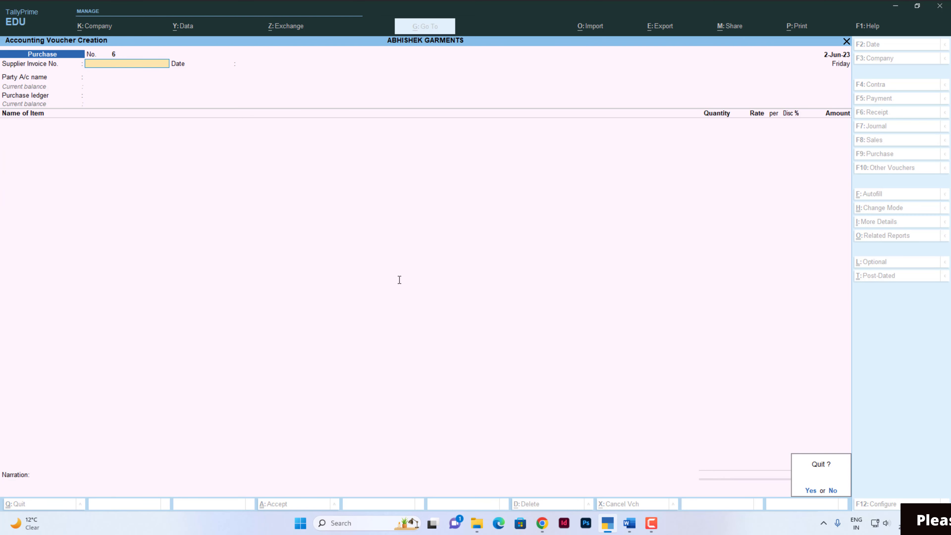
key(y)
key(Down)
key(Down)
key(Down)
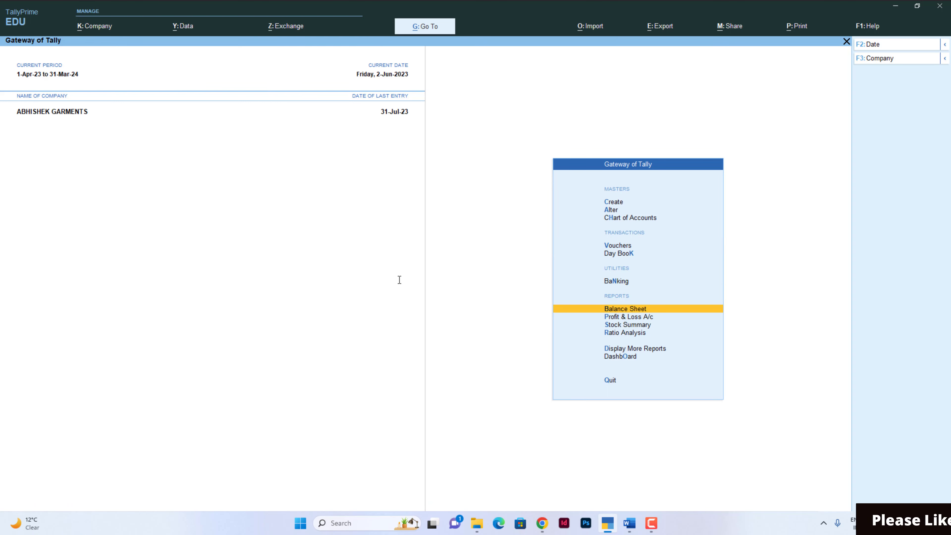
key(Return)
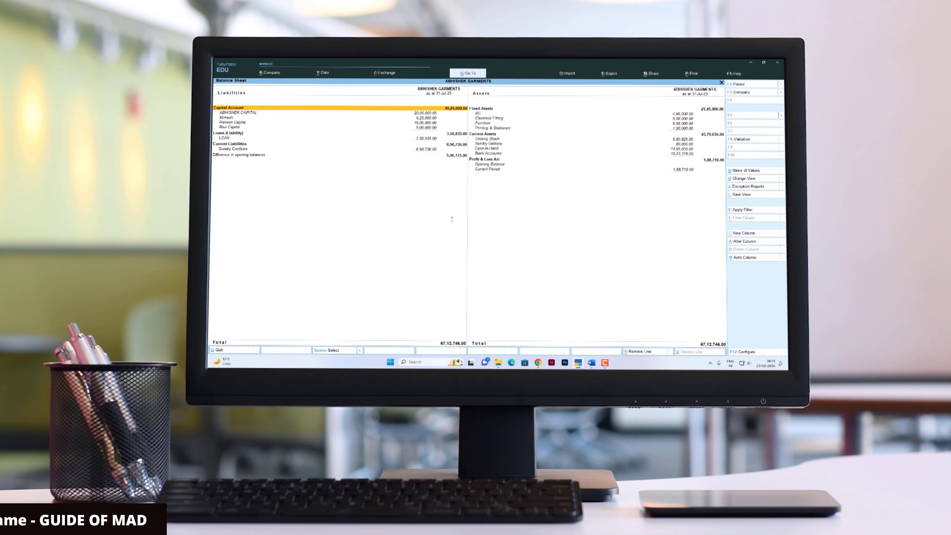
key(alt+Tab)
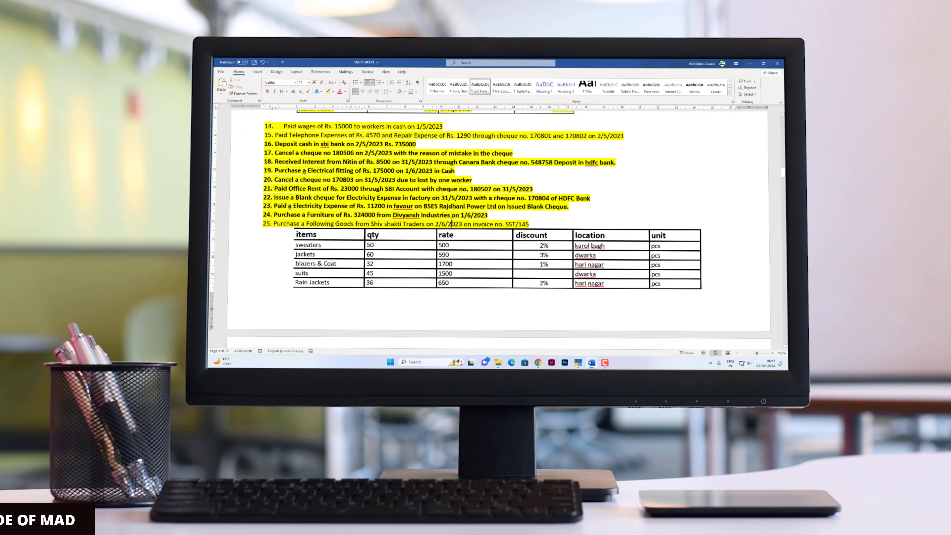